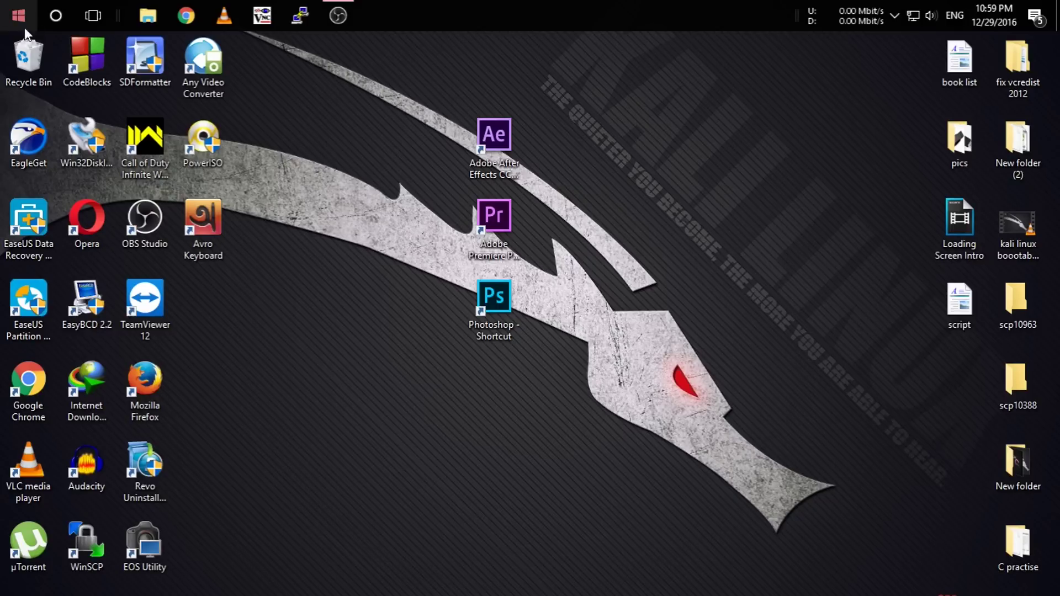
Open openmediavault.org in Chrome and go to its list of installation images.
left_click(177, 9)
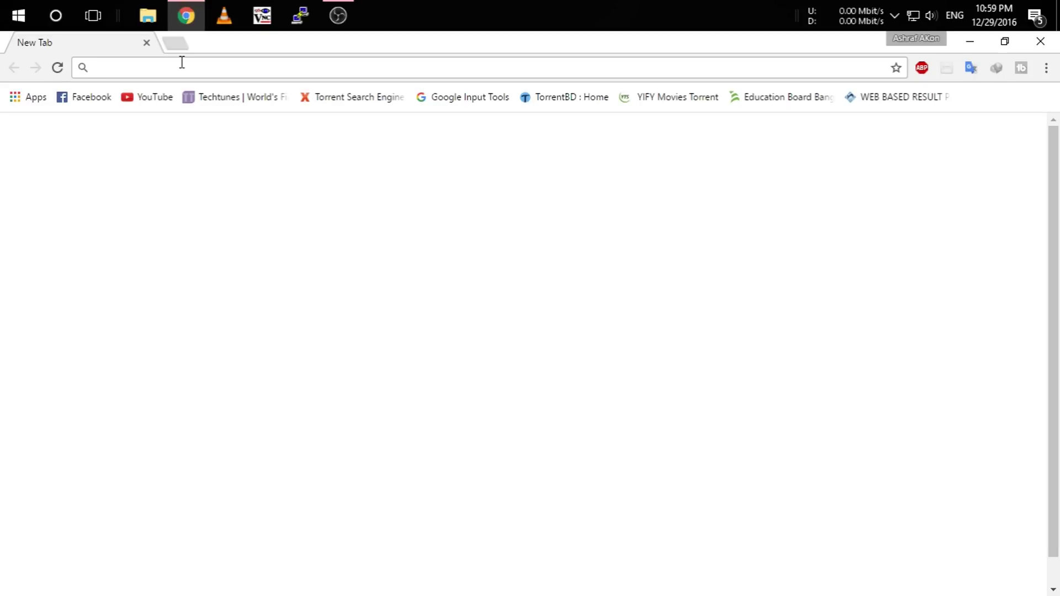
type("www")
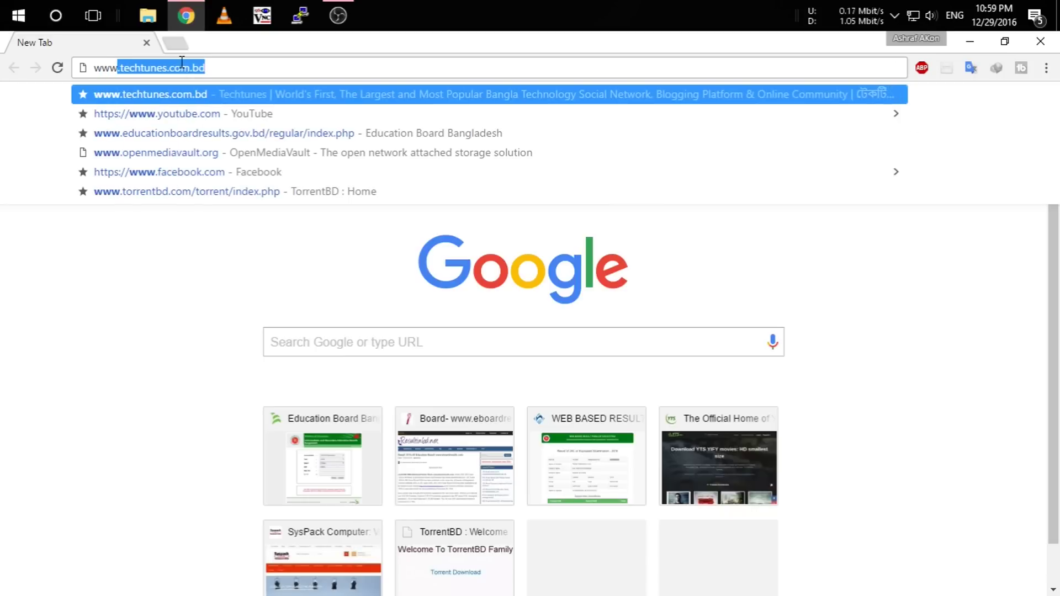
type(".op")
key("Return")
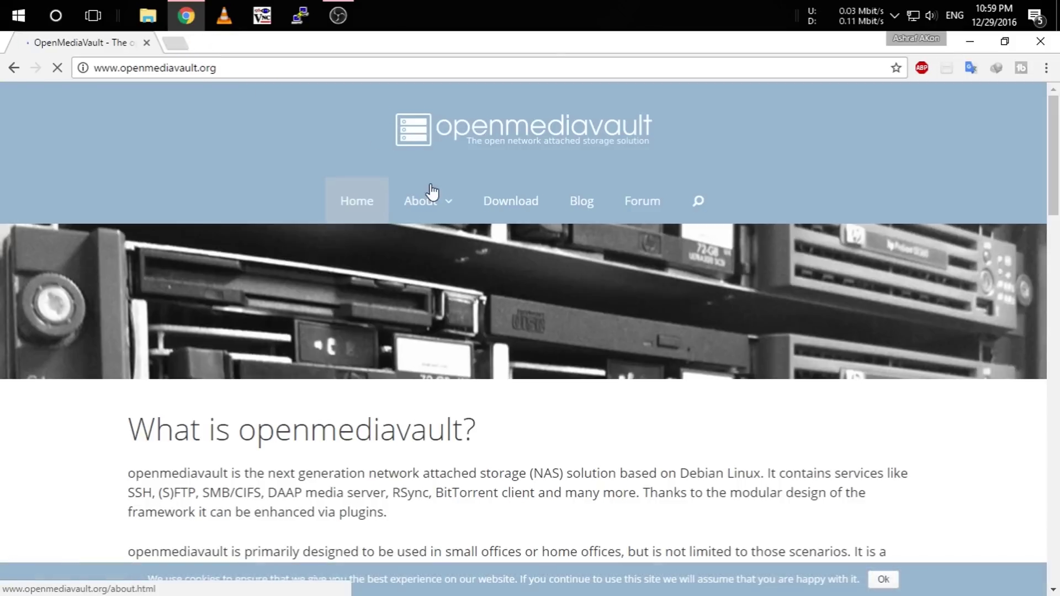
left_click(499, 205)
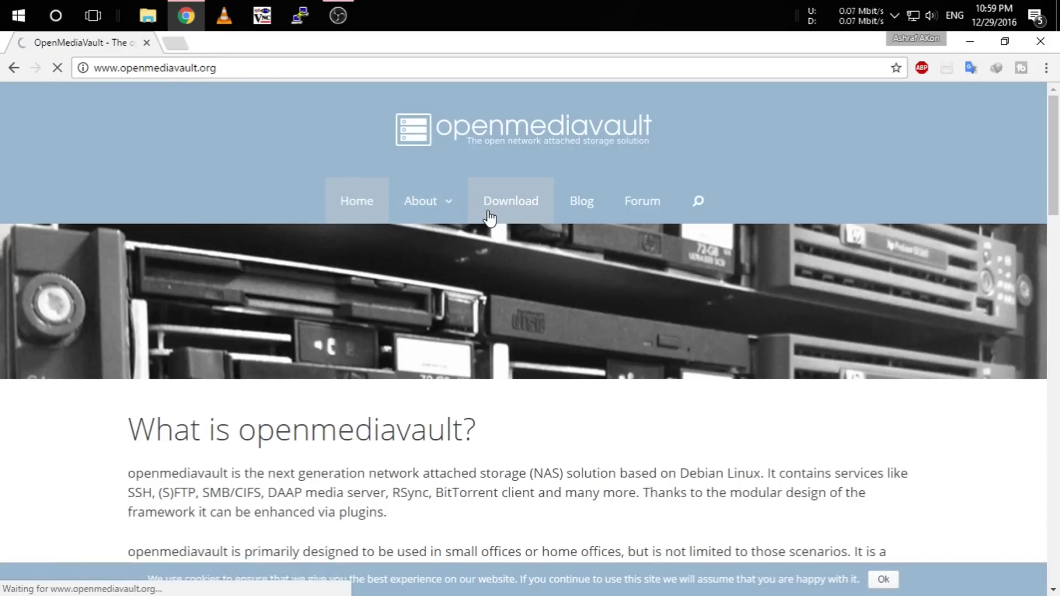
scroll(367, 313, "down", 3)
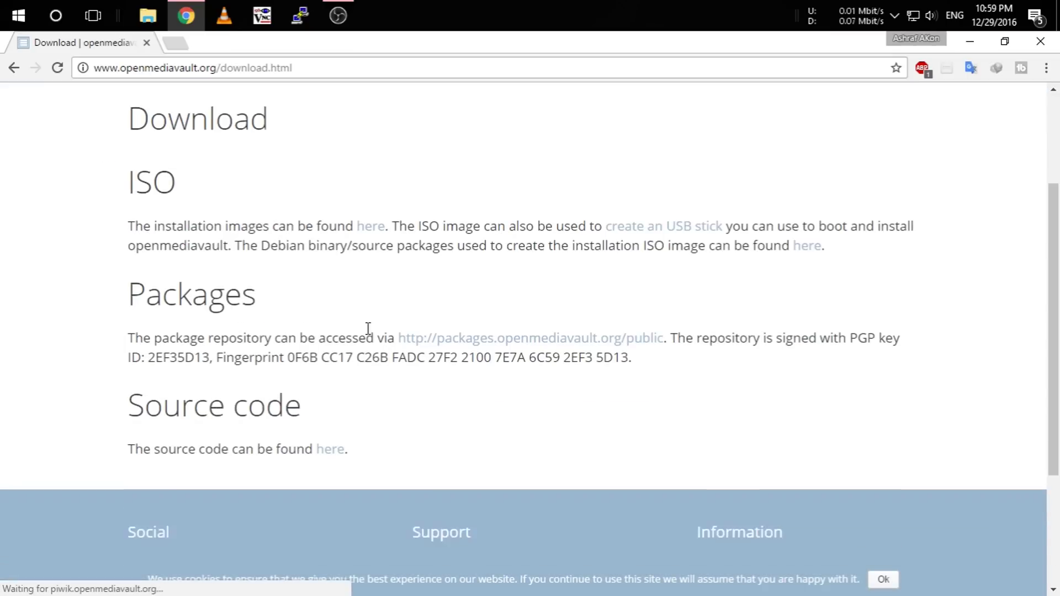
left_click(378, 229)
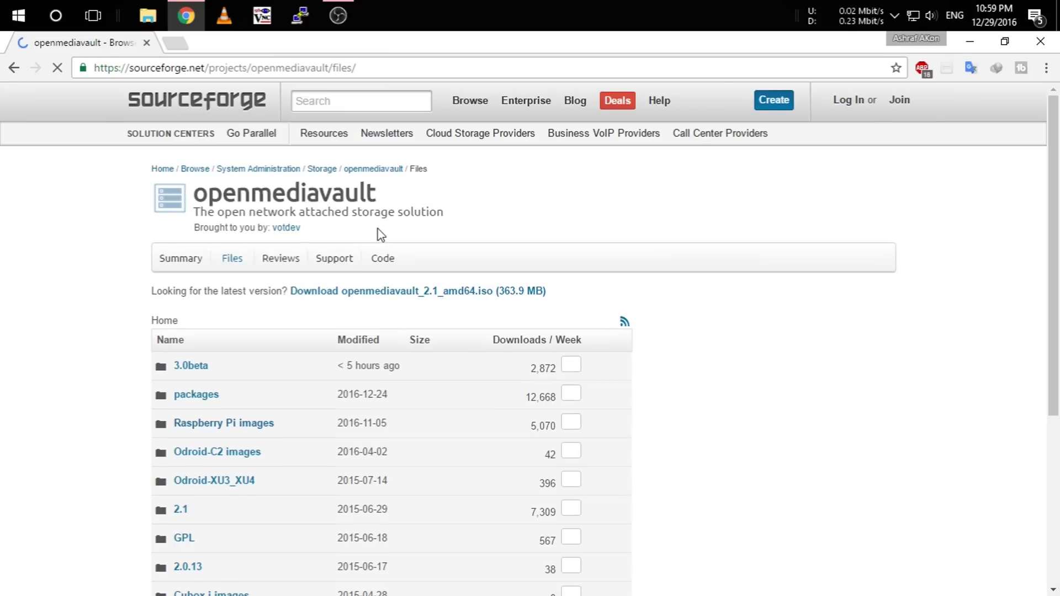
Start downloading omv_3.0.51_rpi2_rpi3.img.gz from the Raspberry Pi images folder.
left_click(228, 428)
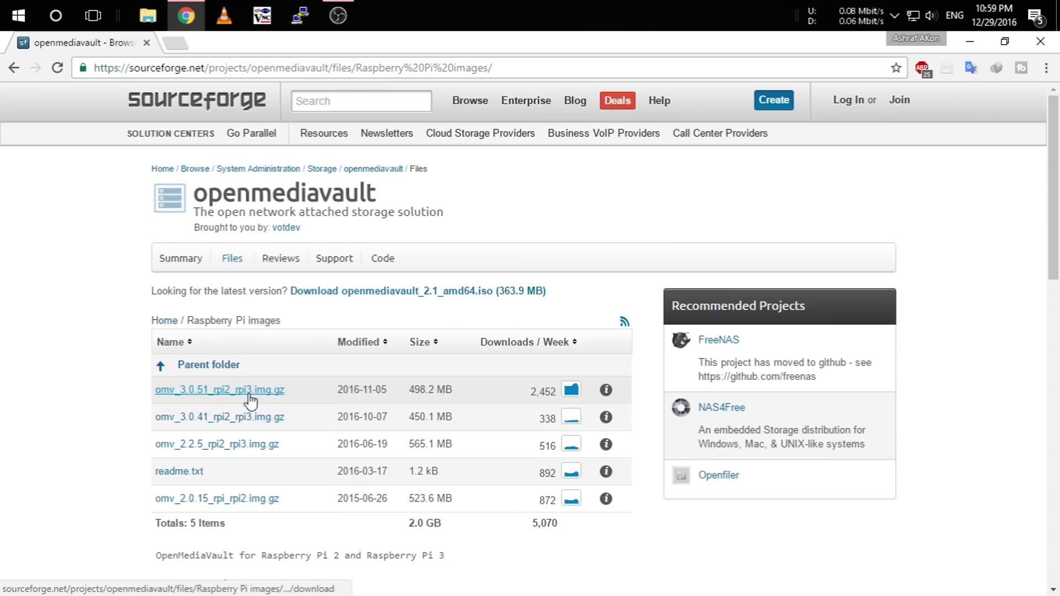
left_click(250, 392)
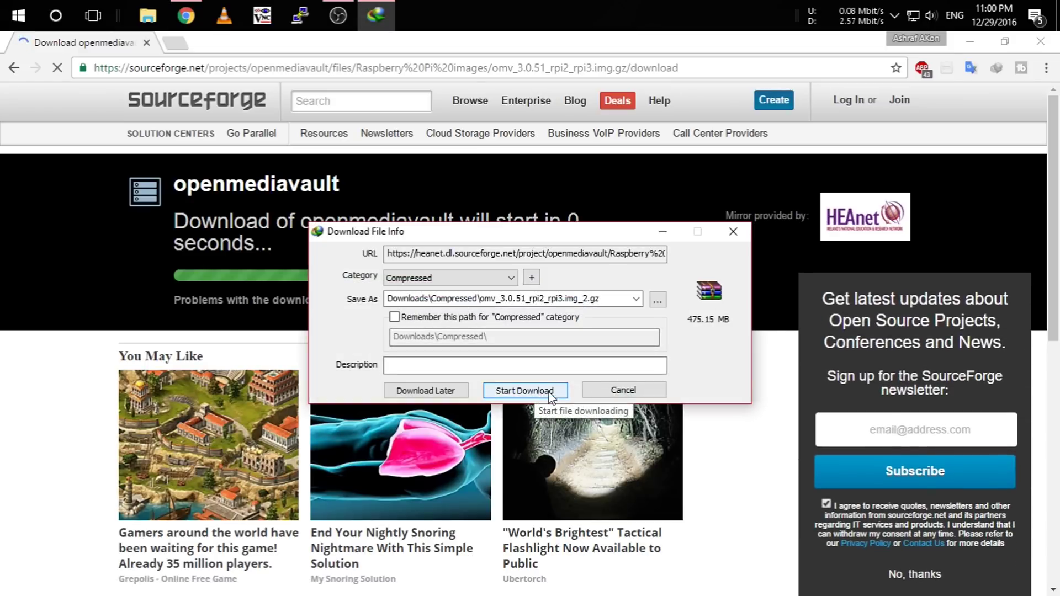
left_click(534, 392)
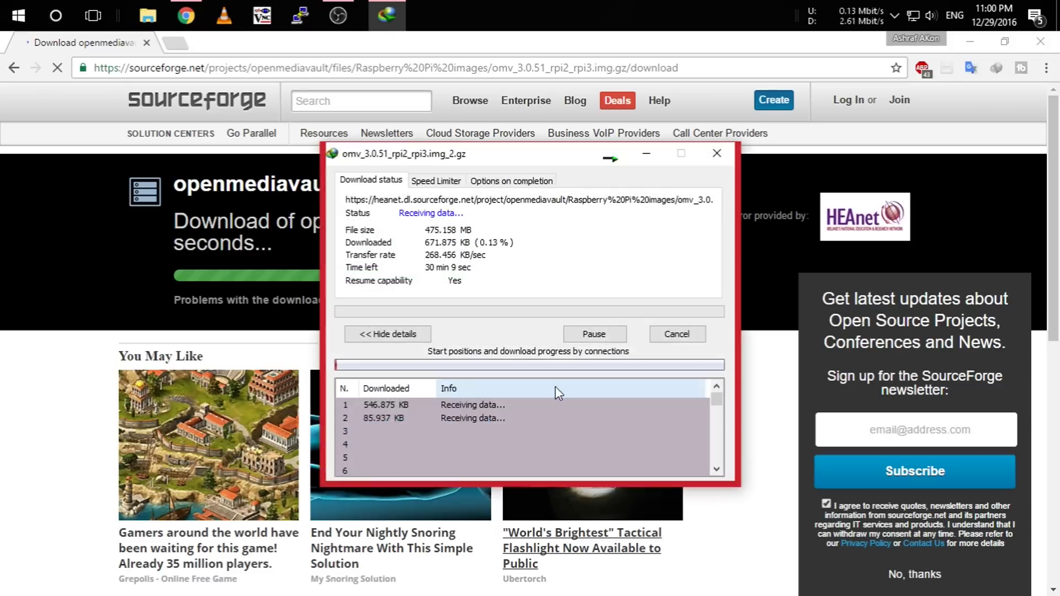
Open the OMV archive from Downloads\Compressed in WinRAR and extract rpi_3.0.51.img.
left_click(681, 335)
left_click(150, 16)
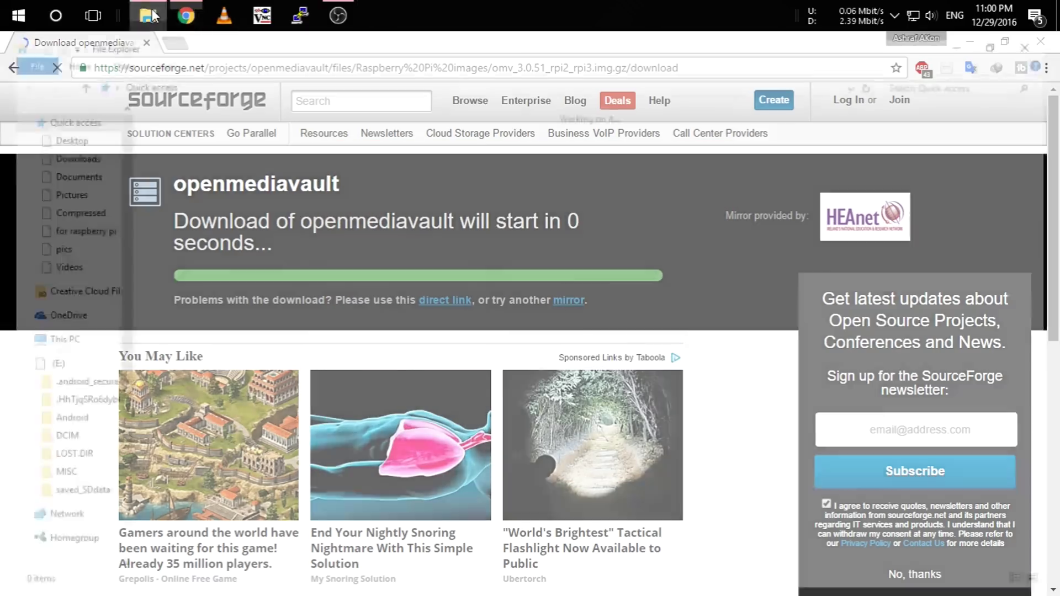
left_click(55, 157)
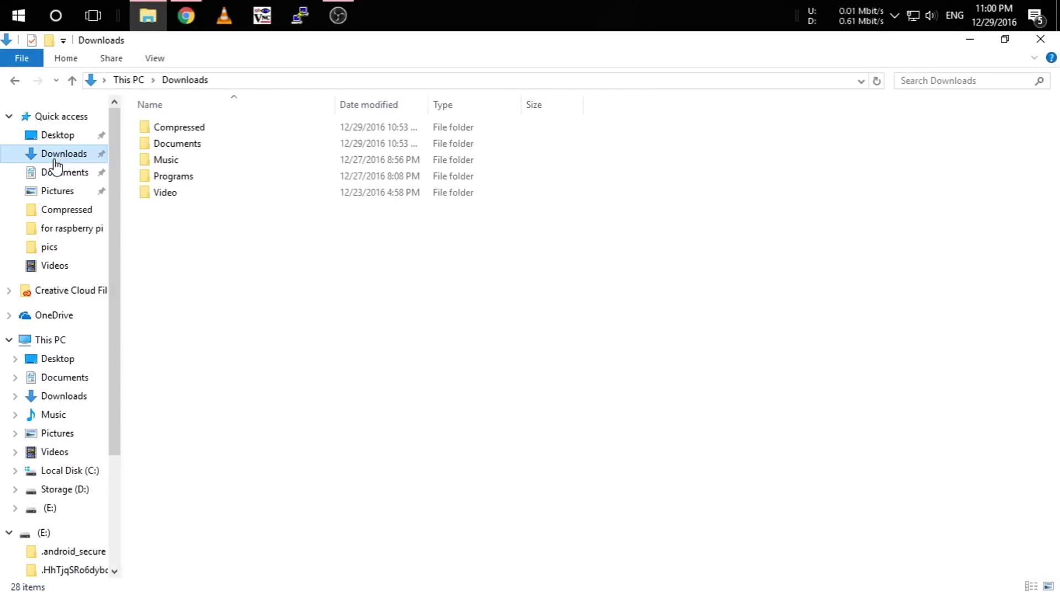
double_click(182, 130)
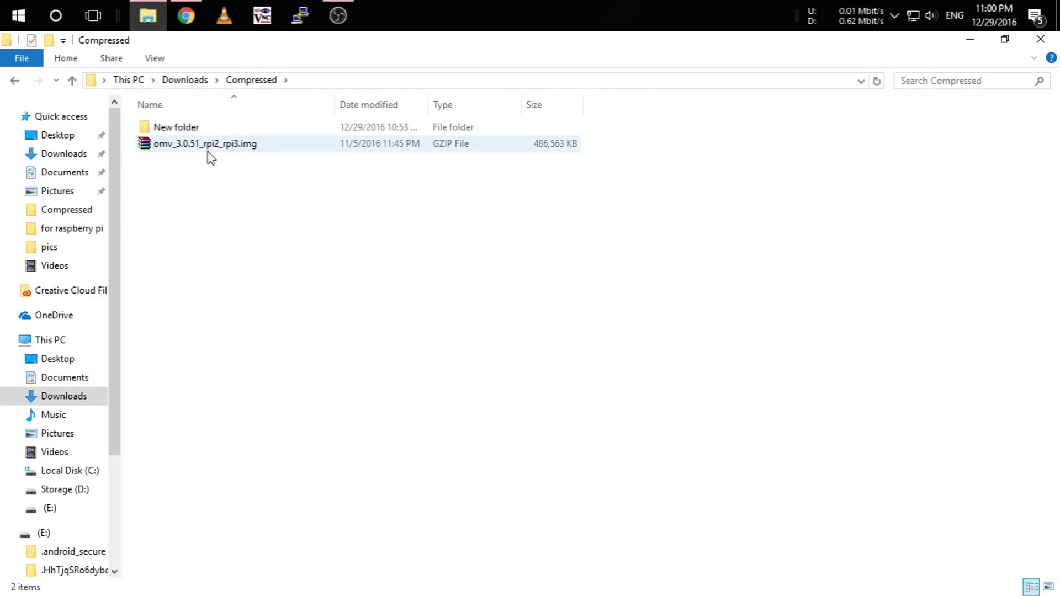
double_click(208, 148)
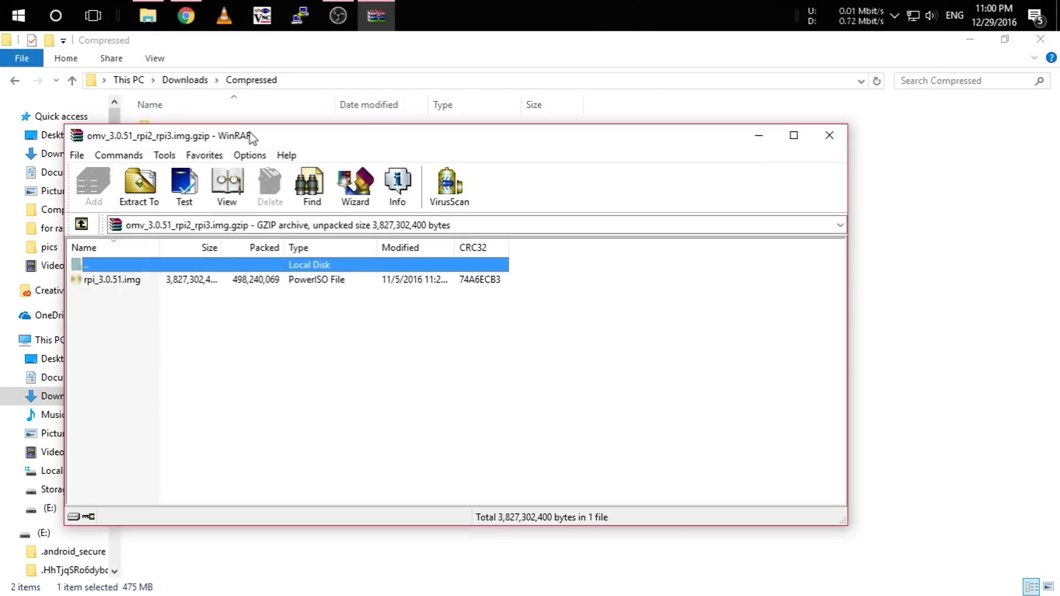
left_click_drag(248, 137, 342, 147)
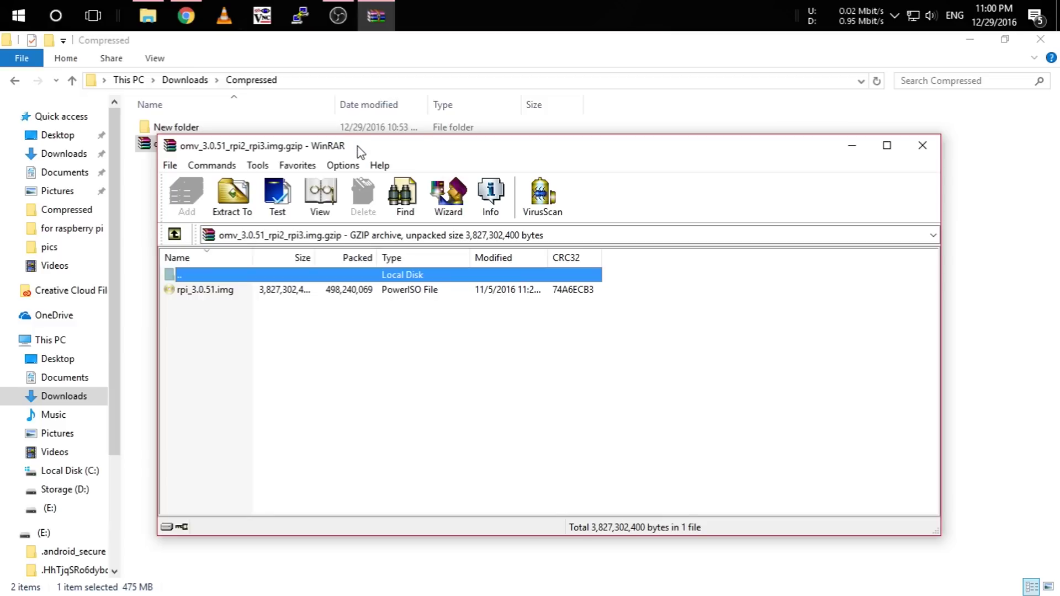
left_click_drag(259, 140, 503, 151)
double_click(458, 298)
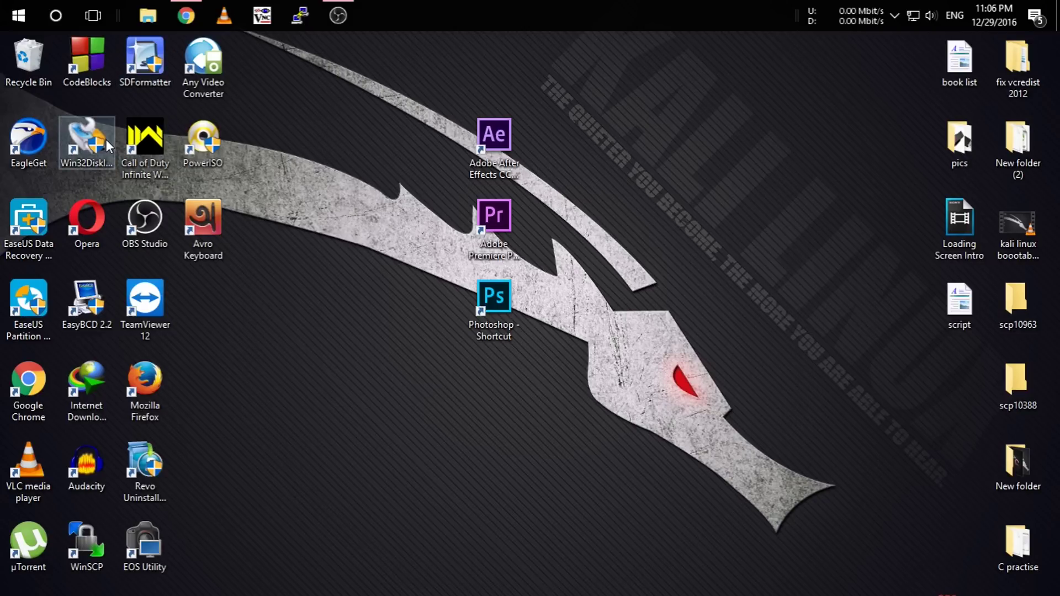
Paste the SD Card Formatter page URL into Chrome and load it.
left_click(185, 16)
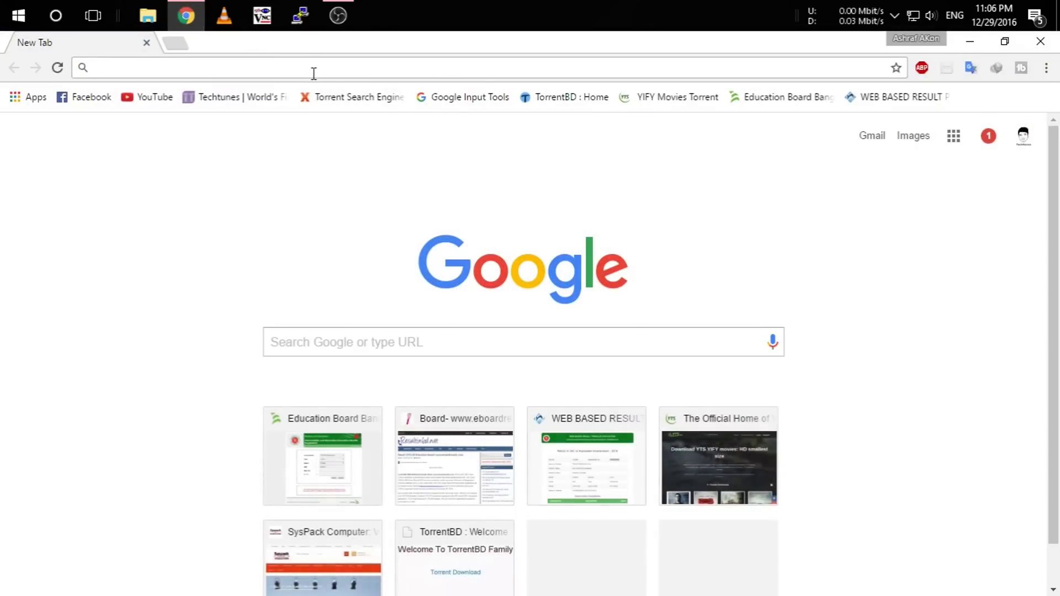
right_click(314, 66)
left_click(386, 157)
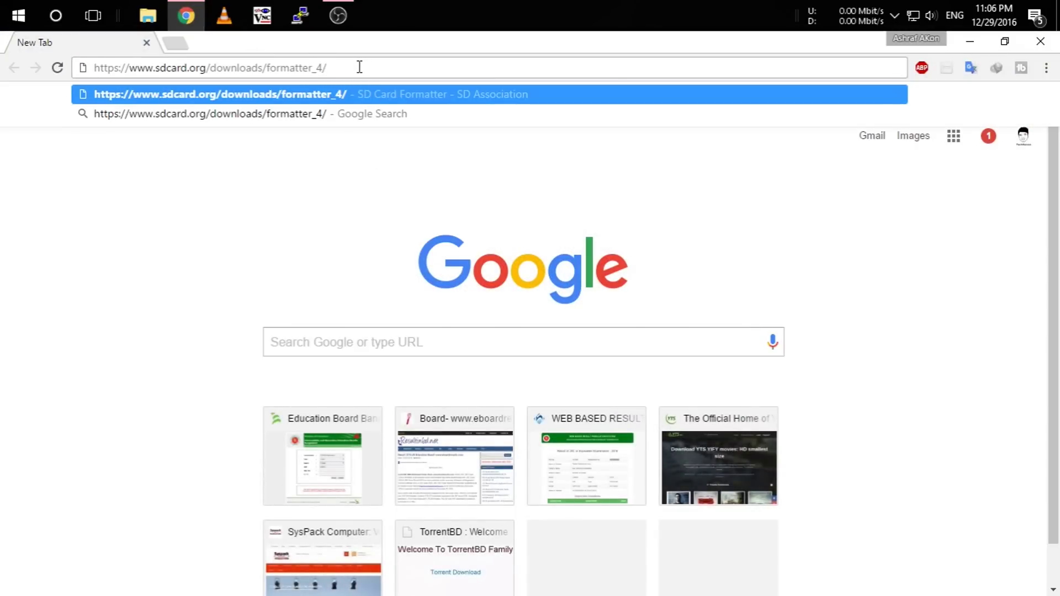
key("Return")
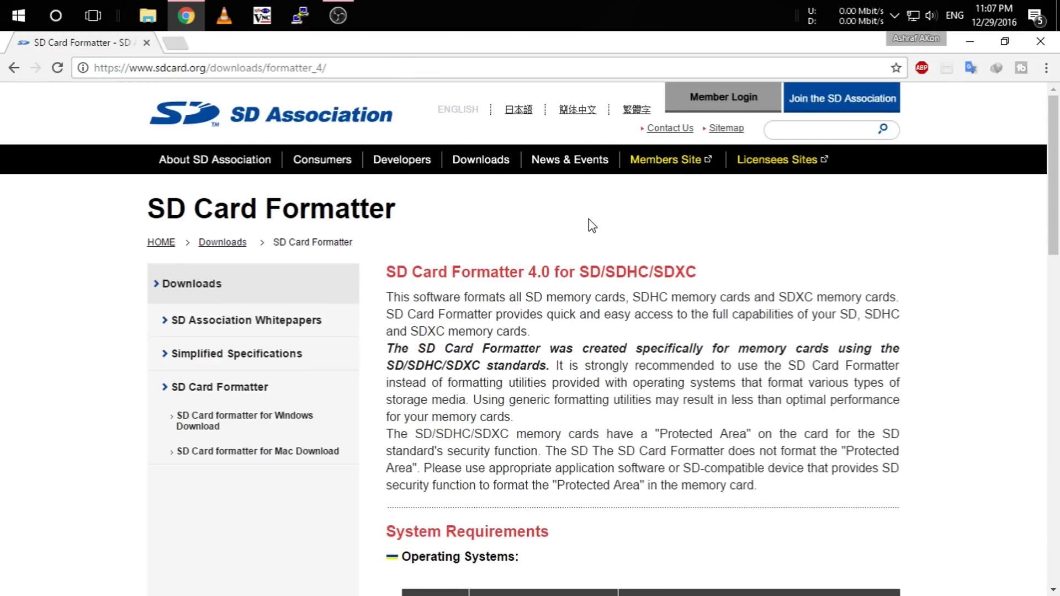
Accept the licence and start downloading SDFormatterv4.zip for Windows.
scroll(588, 218, "down", 15)
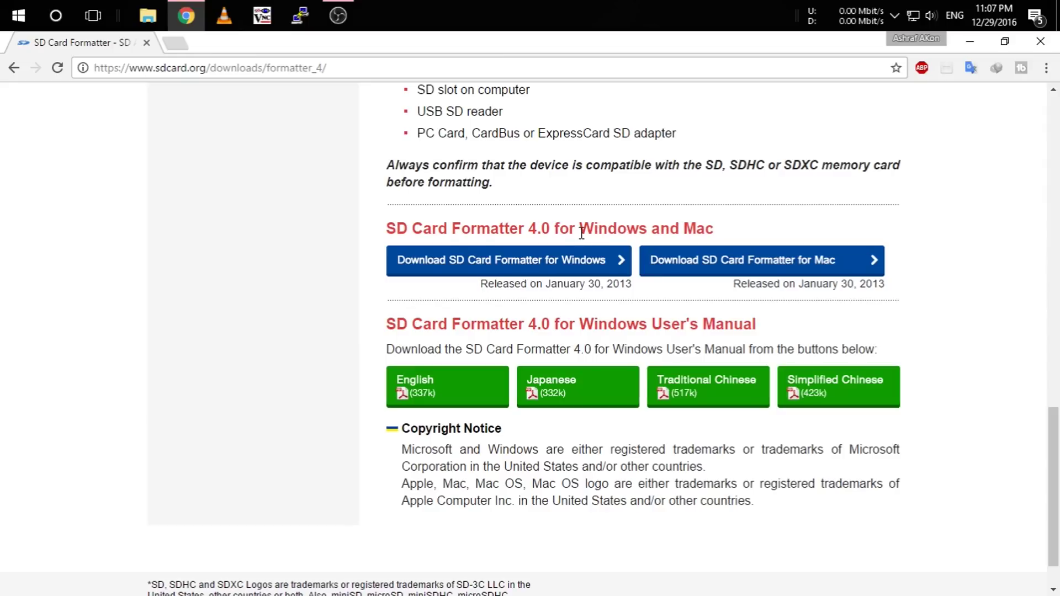
left_click(560, 263)
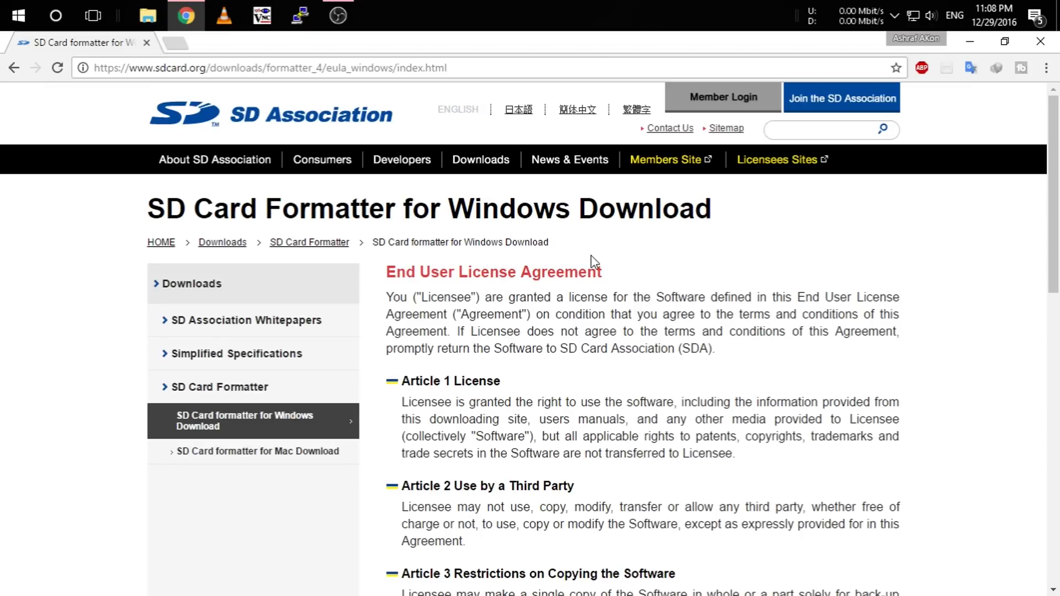
scroll(718, 254, "down", 8)
scroll(884, 273, "down", 5)
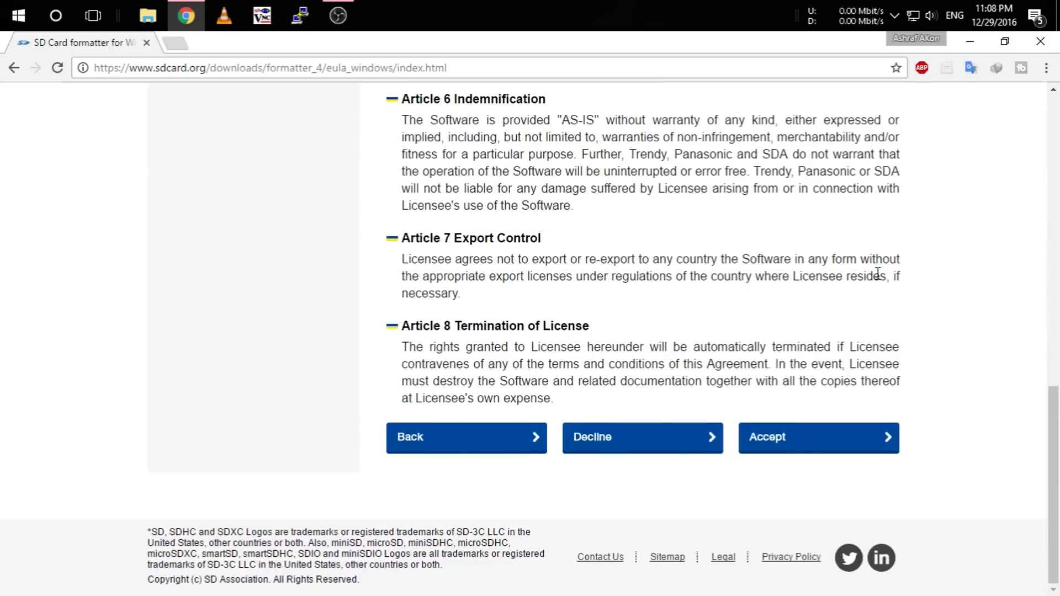
left_click(819, 438)
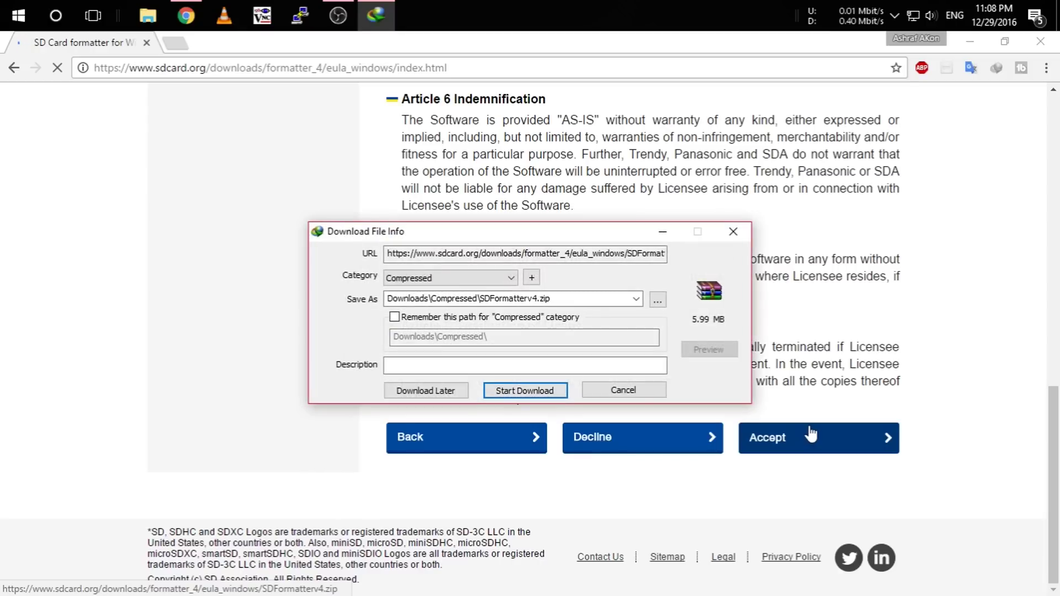
left_click(549, 390)
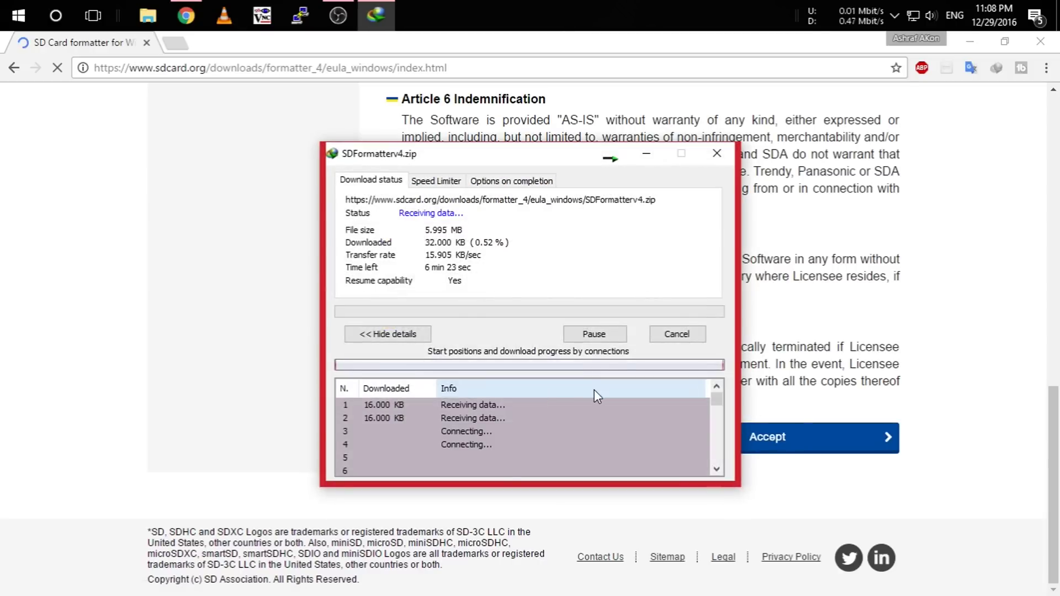
Search 'win32 disk imager', start its SourceForge download, then minimize Chrome to the desktop.
left_click(174, 43)
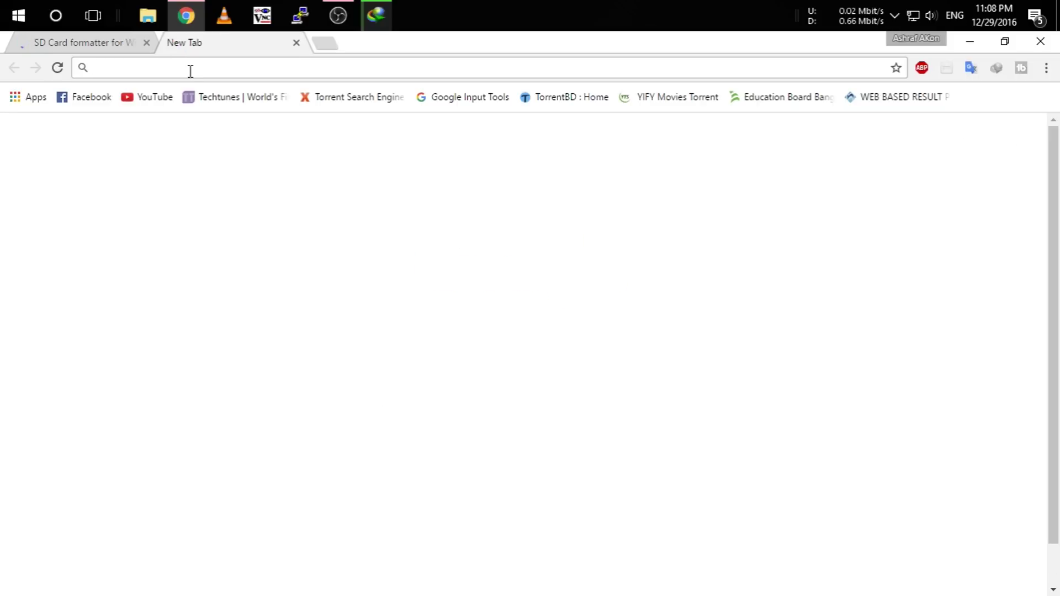
type("win32")
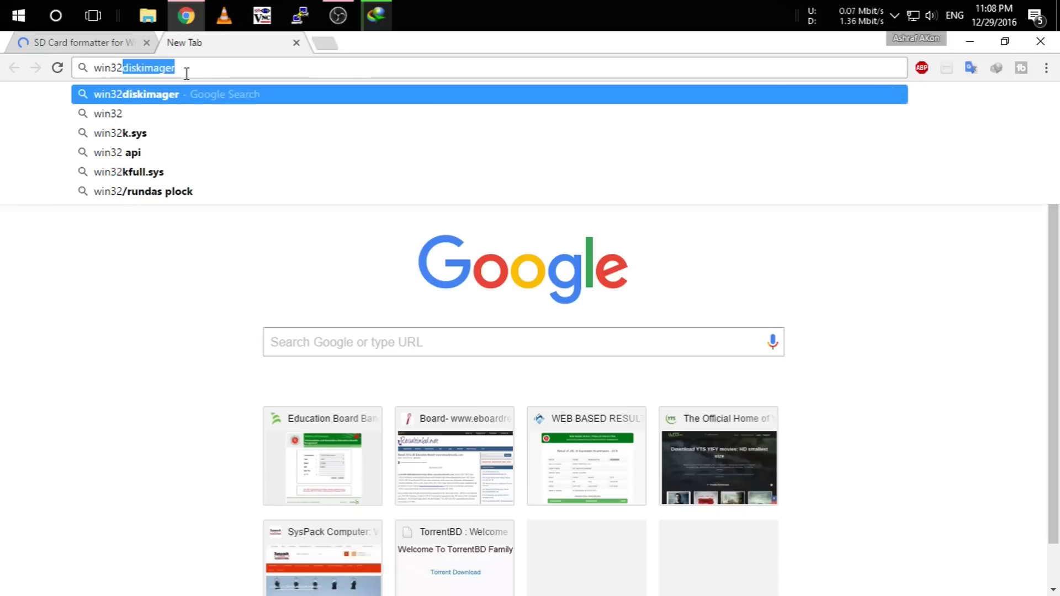
type(" disk imager")
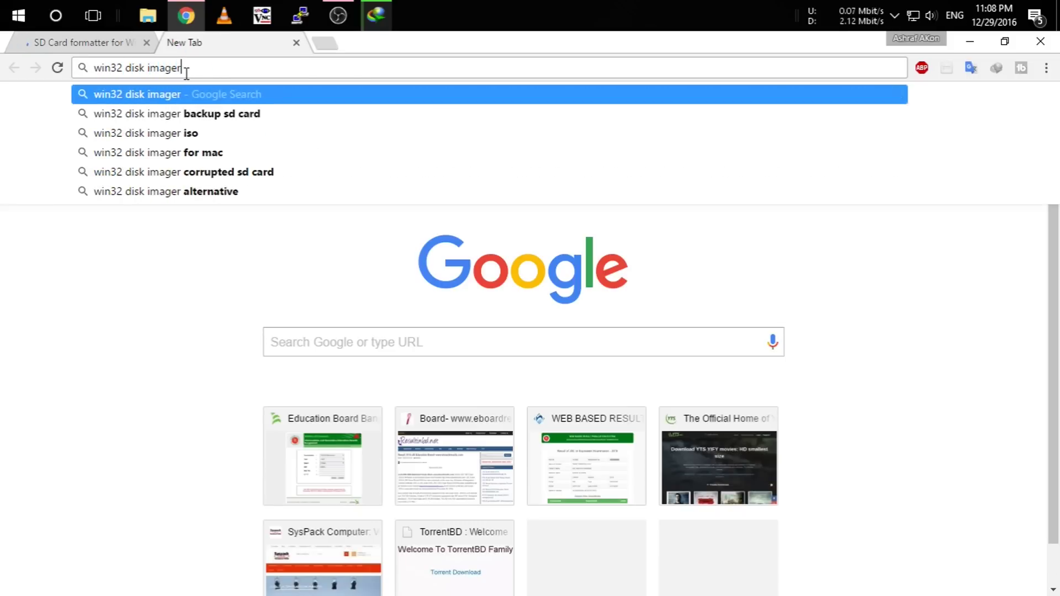
key("Return")
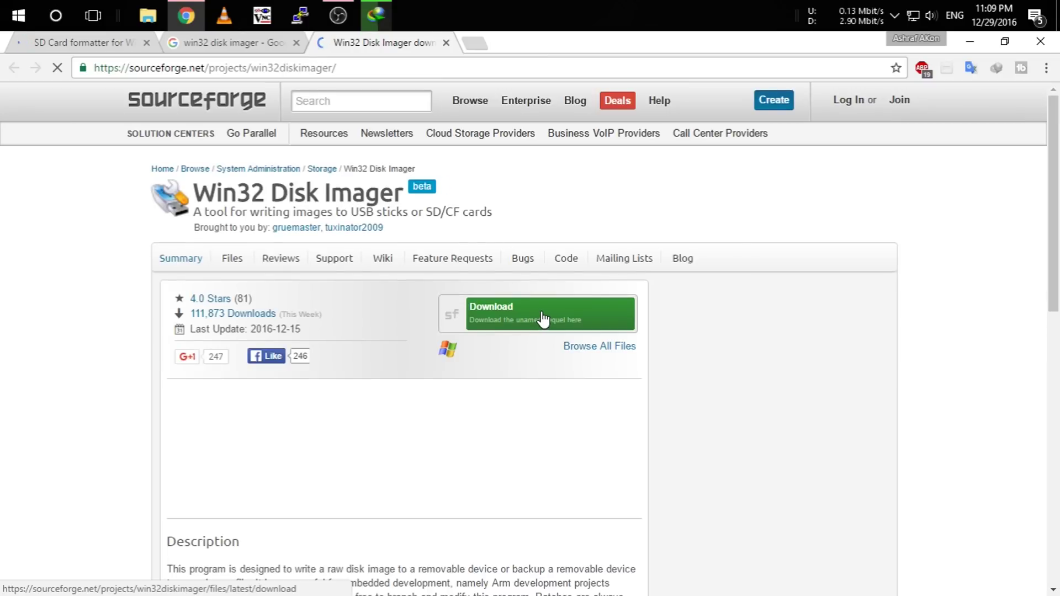
left_click(551, 315)
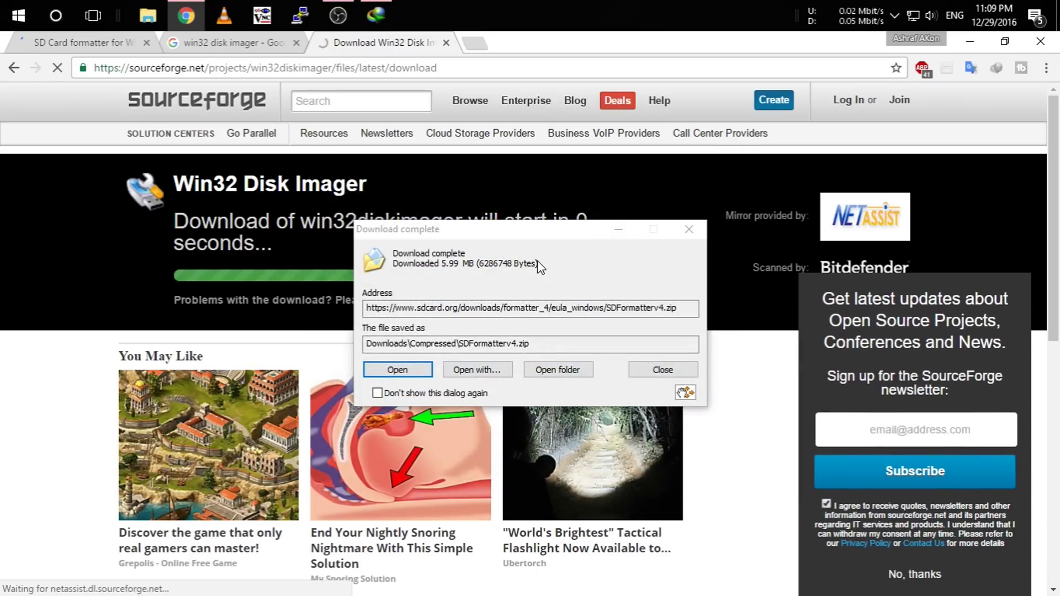
left_click(628, 234)
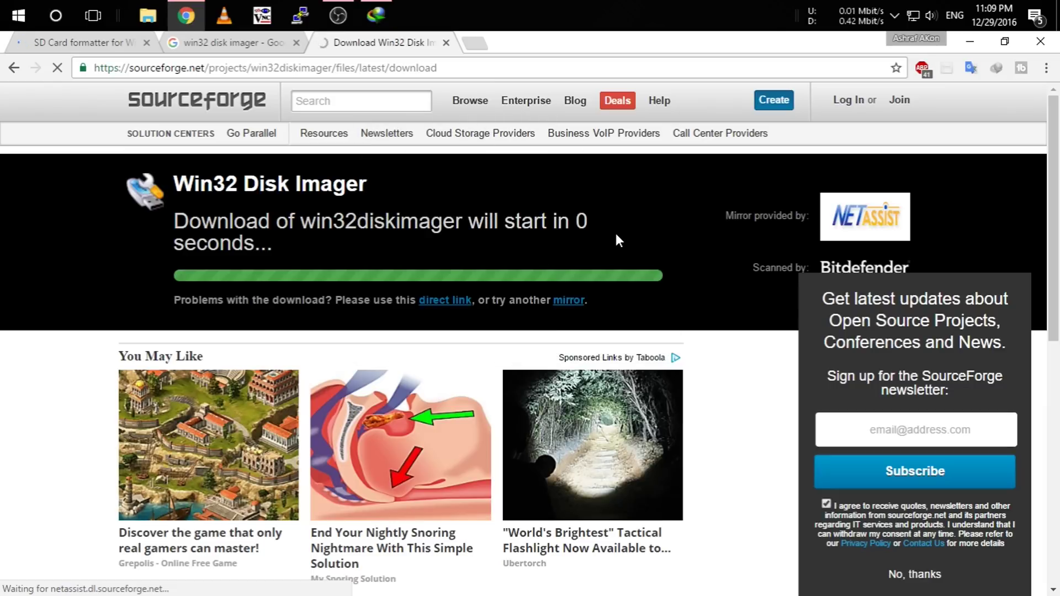
left_click(969, 41)
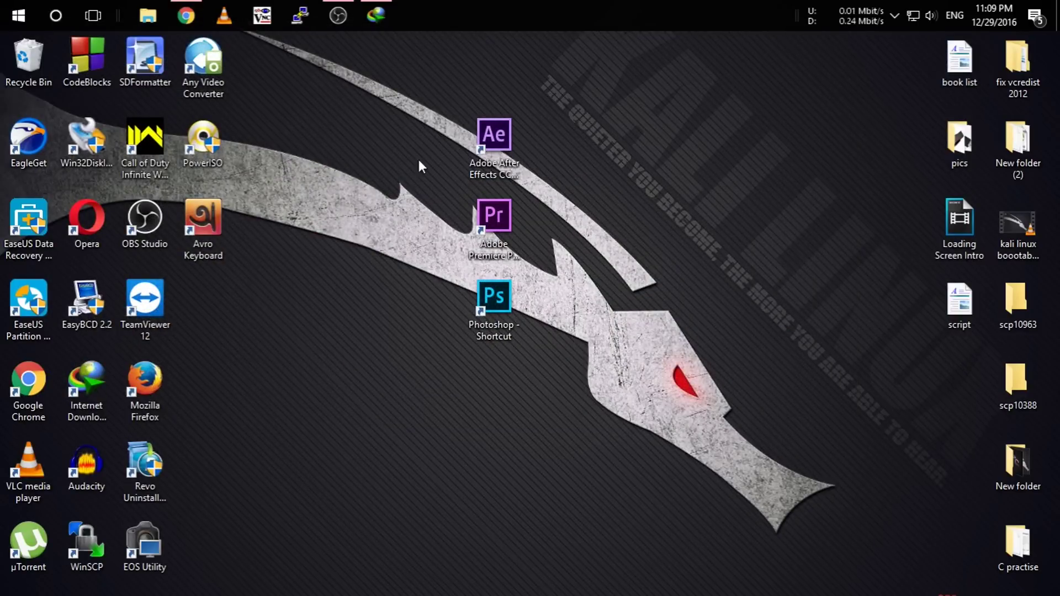
Launch SDFormatter and turn Format Size Adjustment ON in its options.
left_click(161, 54)
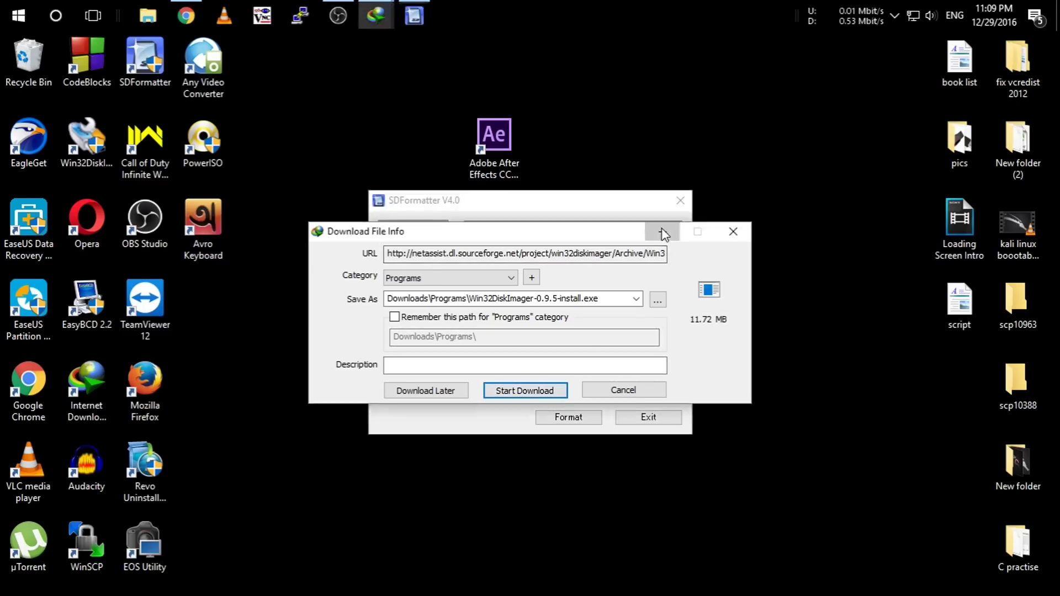
left_click(662, 234)
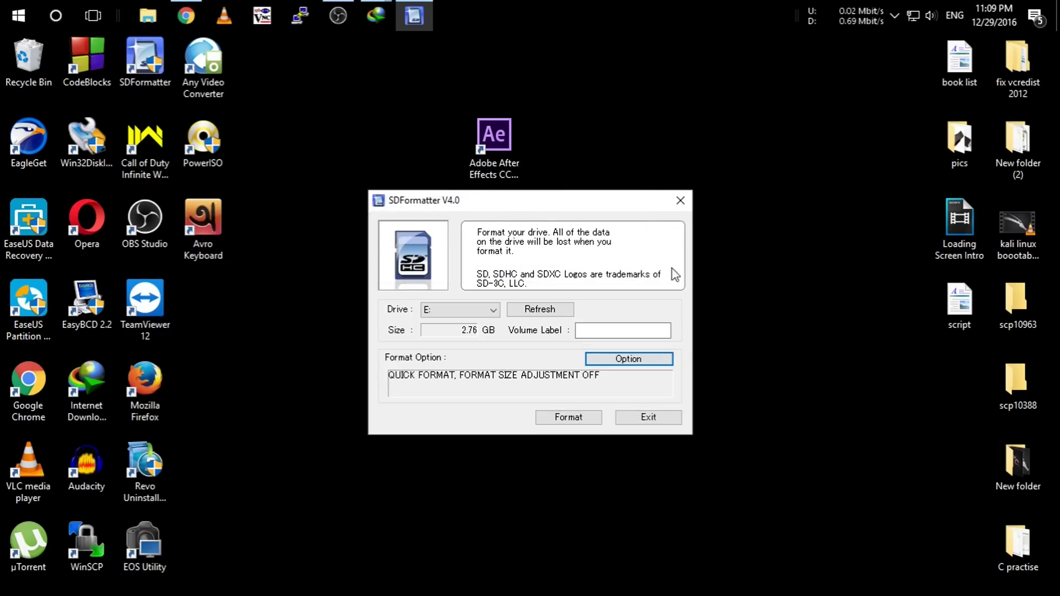
left_click(638, 360)
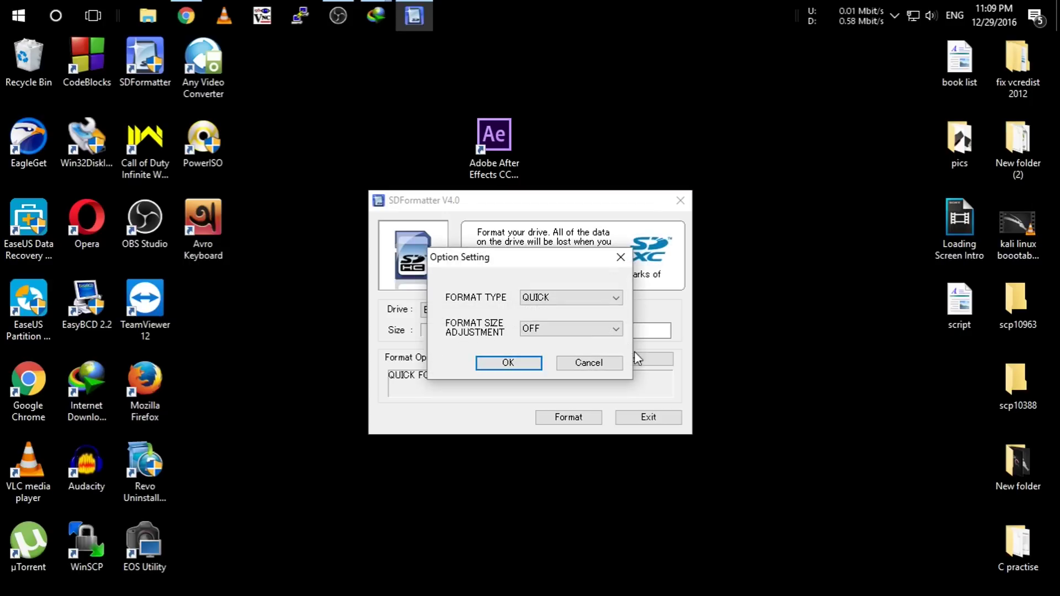
left_click(583, 327)
left_click(569, 350)
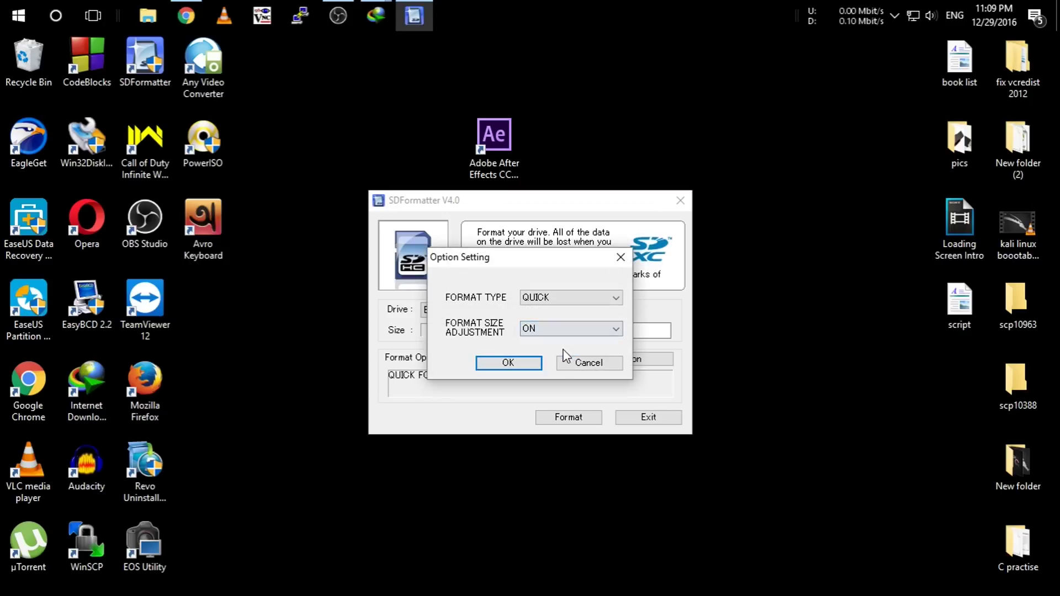
left_click(522, 365)
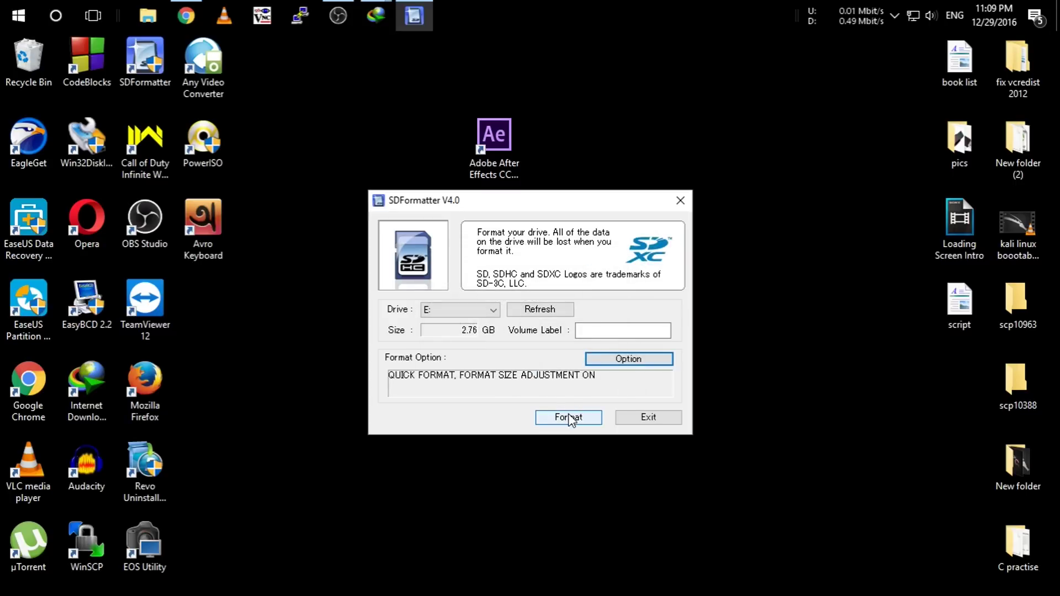
Quick-format drive E:, confirming both warnings, and close the empty drive window.
left_click(570, 418)
left_click(517, 358)
left_click(517, 357)
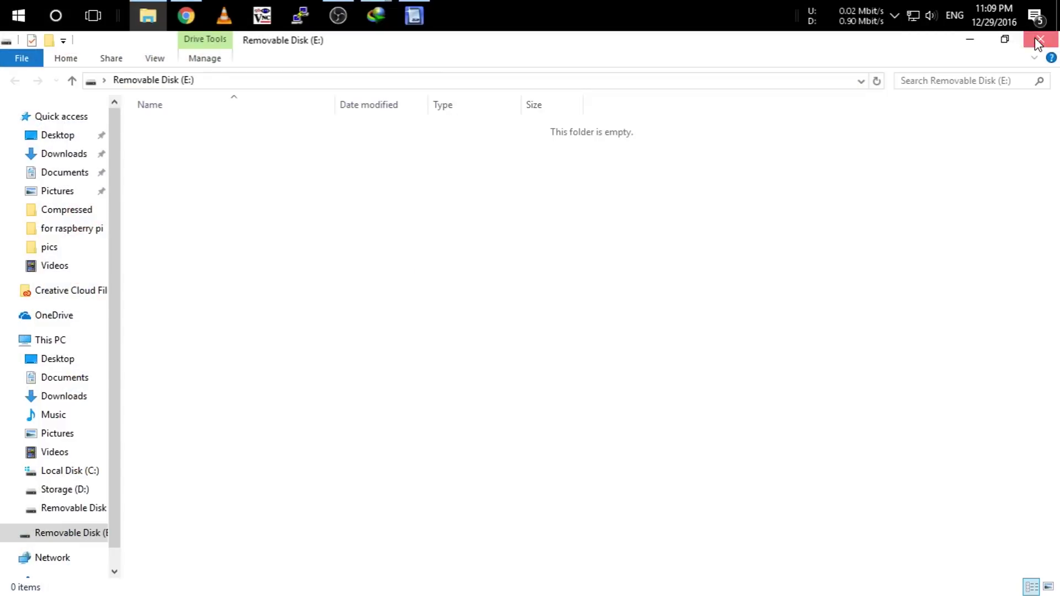
left_click(1034, 38)
Quit SD Formatter and load Downloads\Compressed\rpi_3.0.51.img into Win32 Disk Imager.
left_click(615, 383)
left_click(634, 421)
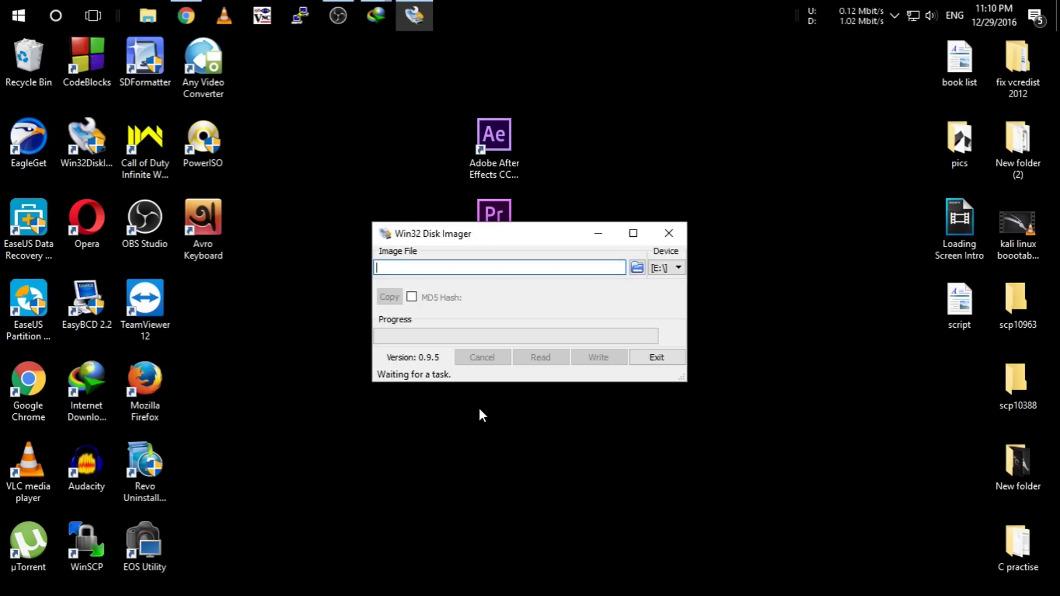
left_click(637, 268)
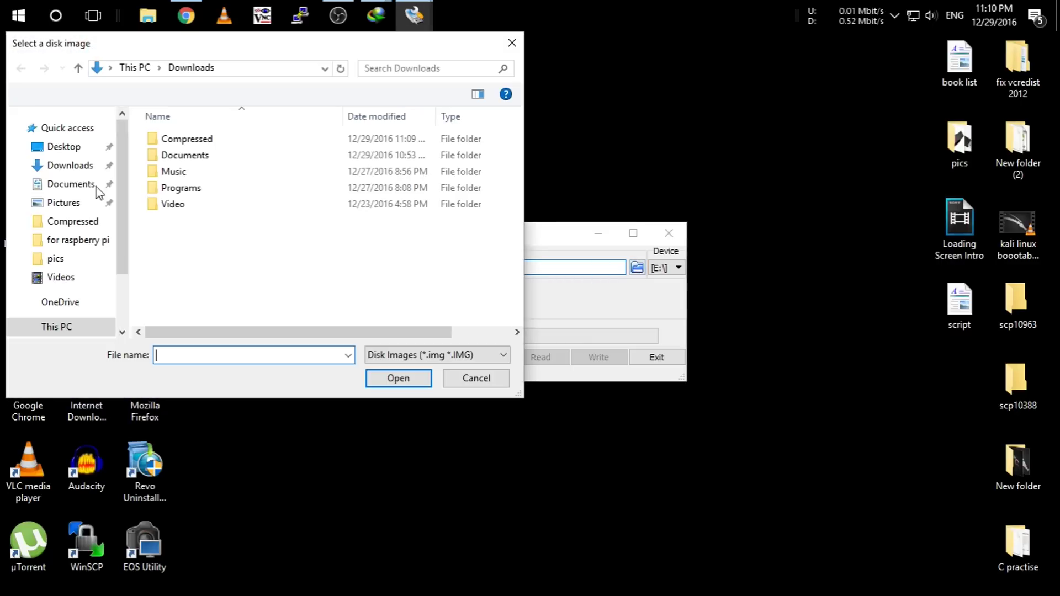
double_click(203, 143)
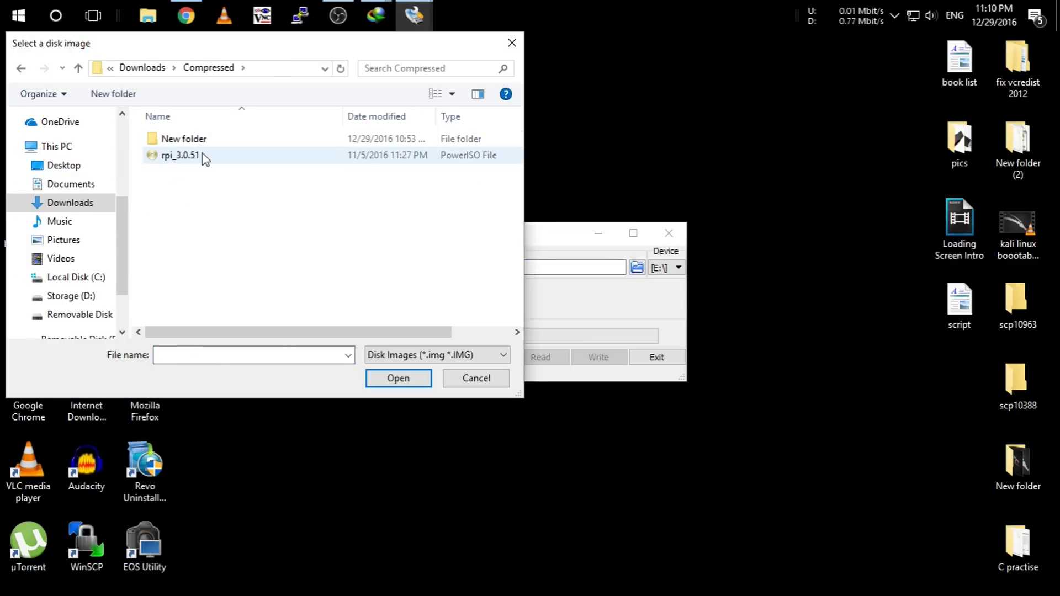
double_click(180, 156)
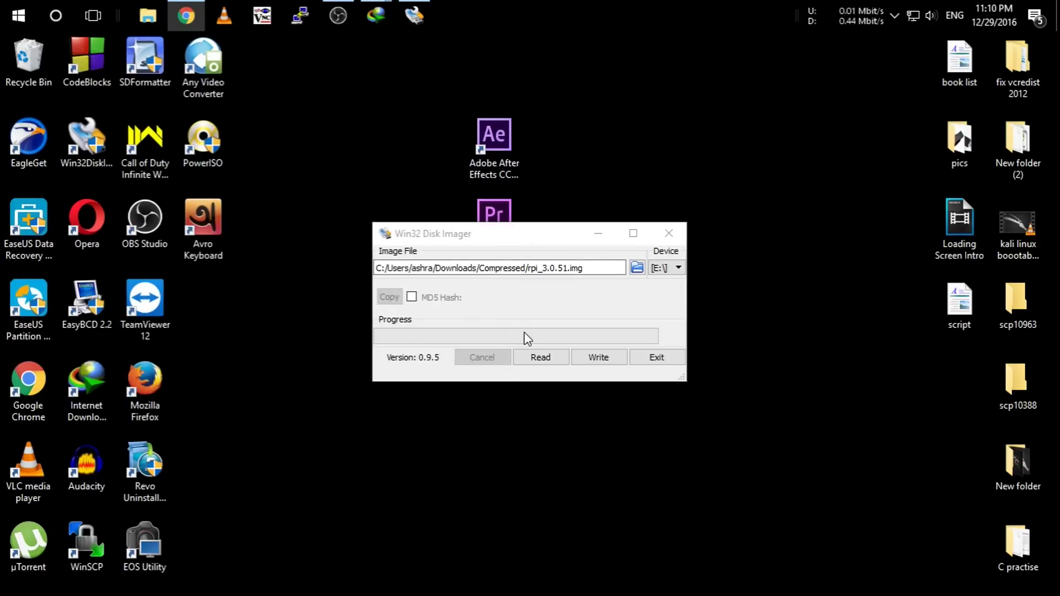
Write the image to drive E:, confirming the overwrite and the success message.
left_click(601, 356)
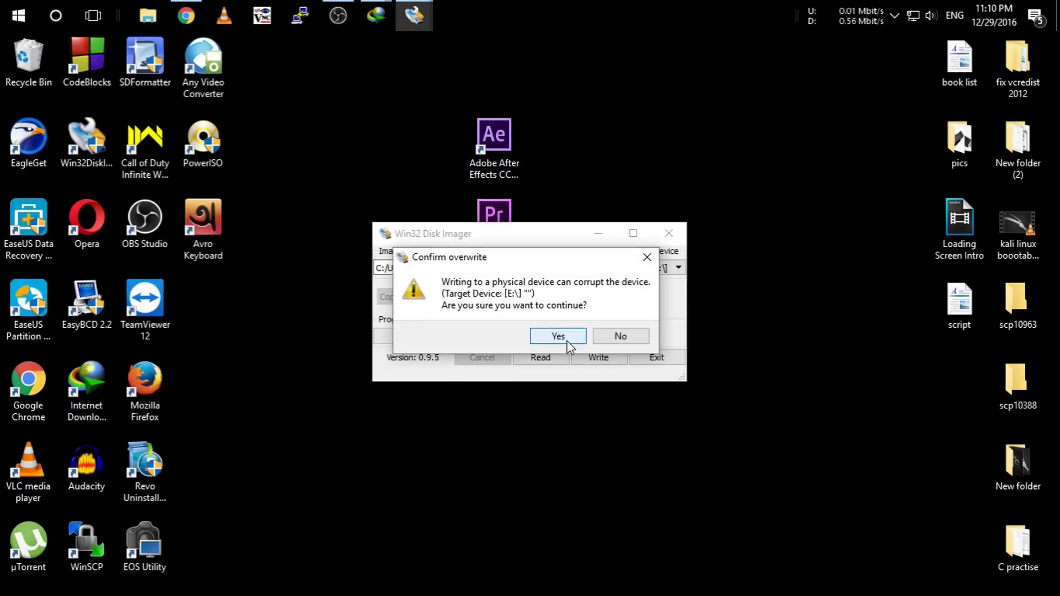
left_click(569, 338)
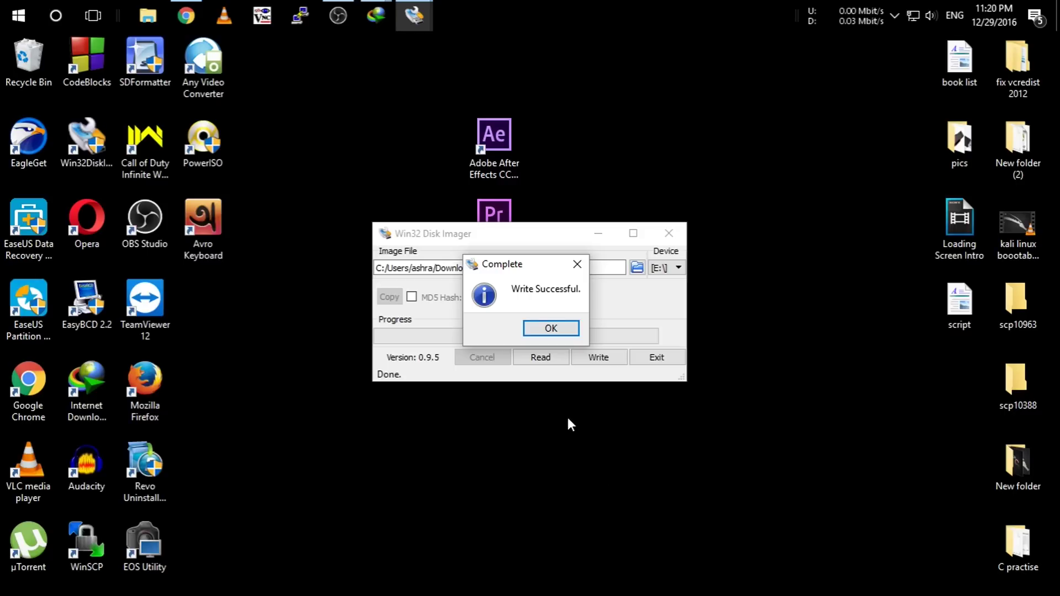
left_click(557, 325)
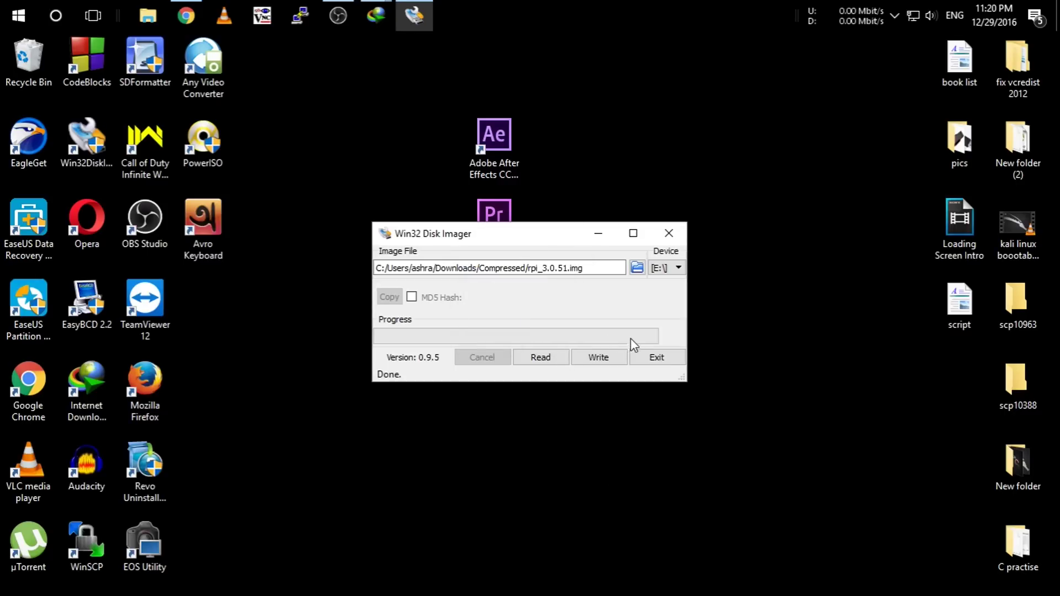
Exit Win32 Disk Imager.
left_click(656, 358)
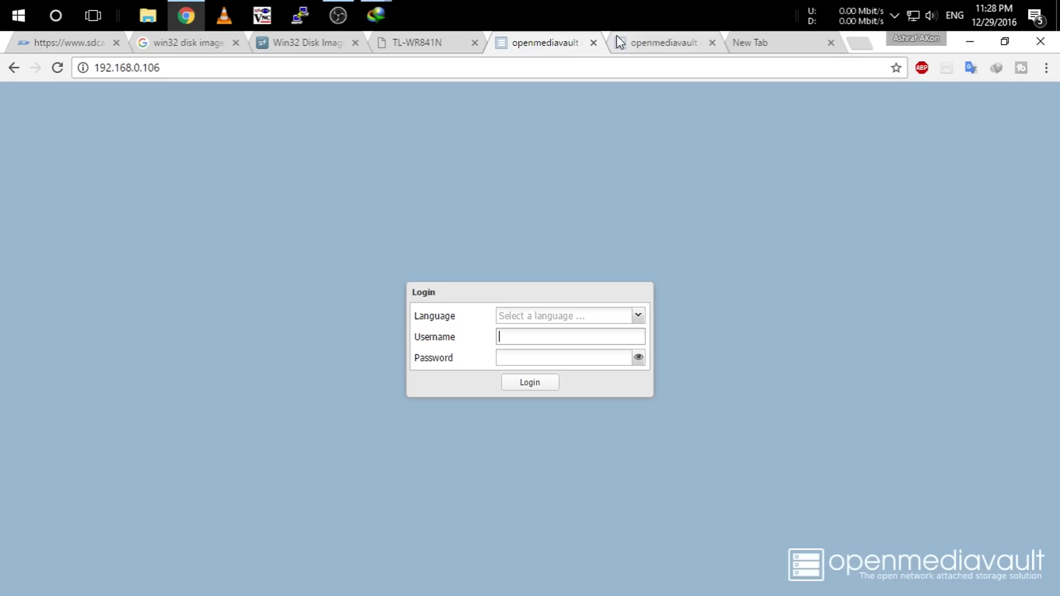
Close the old openmediavault tabs and load 192.168.0.106 in a fresh Chrome tab.
left_click(593, 44)
left_click(593, 43)
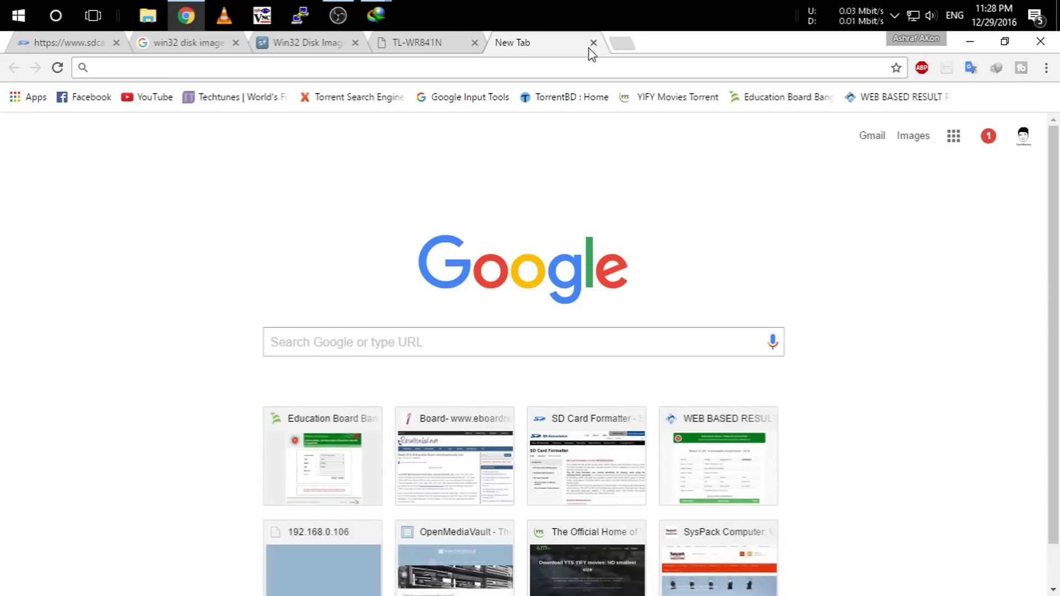
left_click(969, 44)
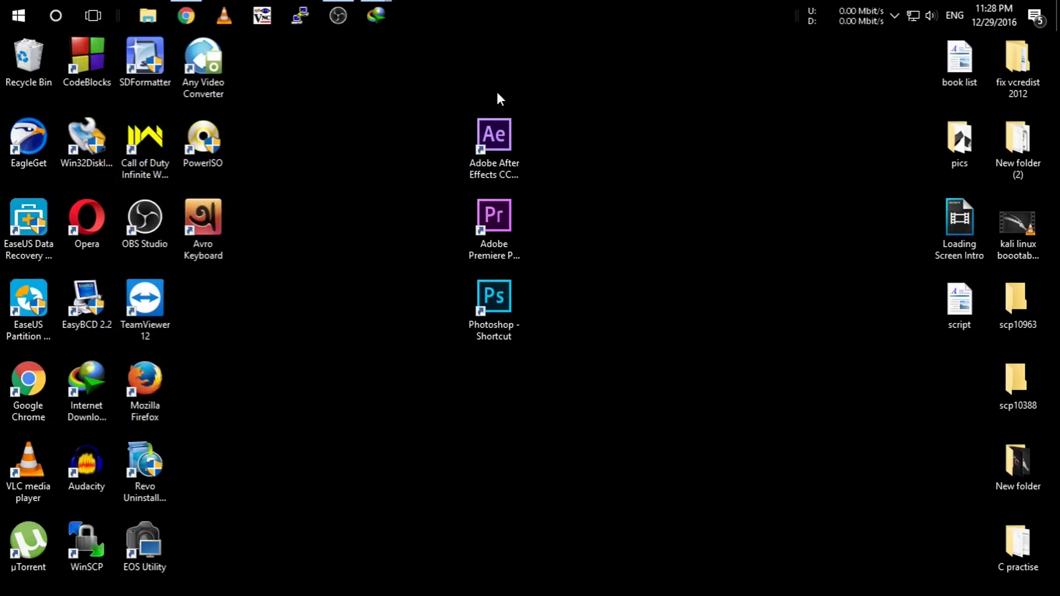
left_click(186, 16)
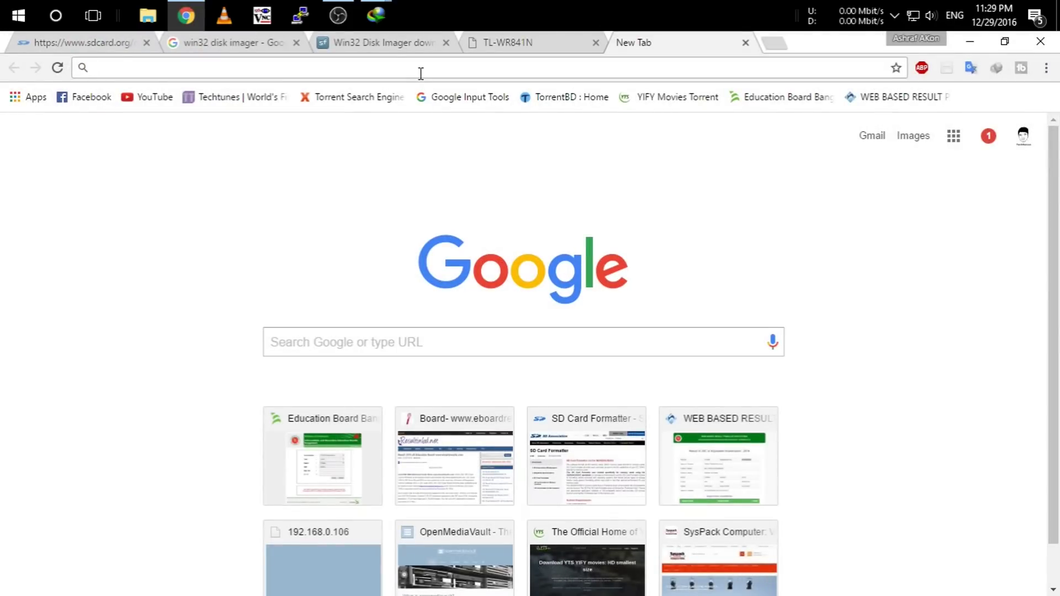
type("192.168")
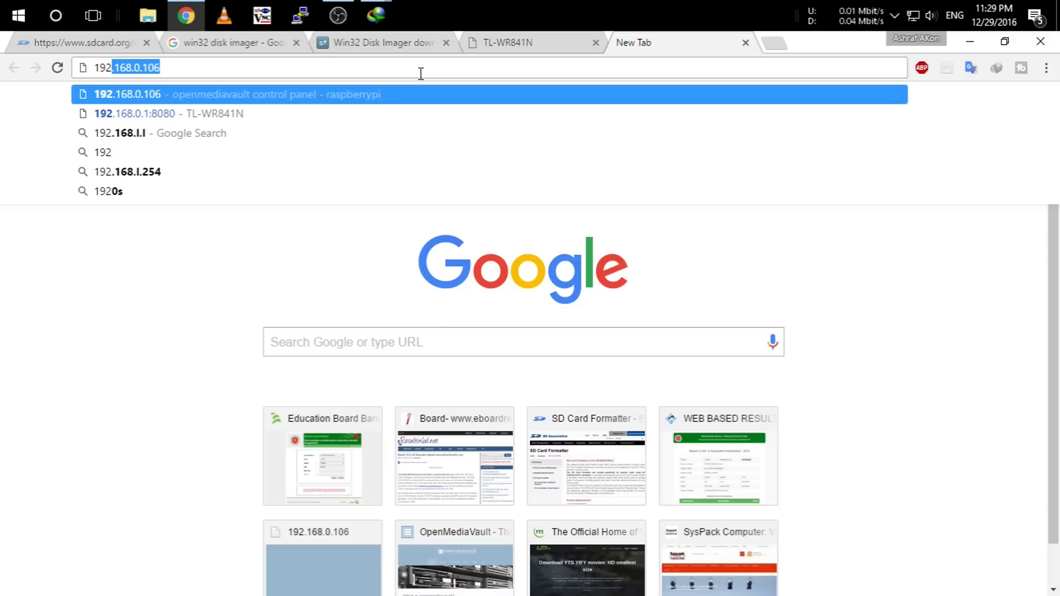
type(".0.10")
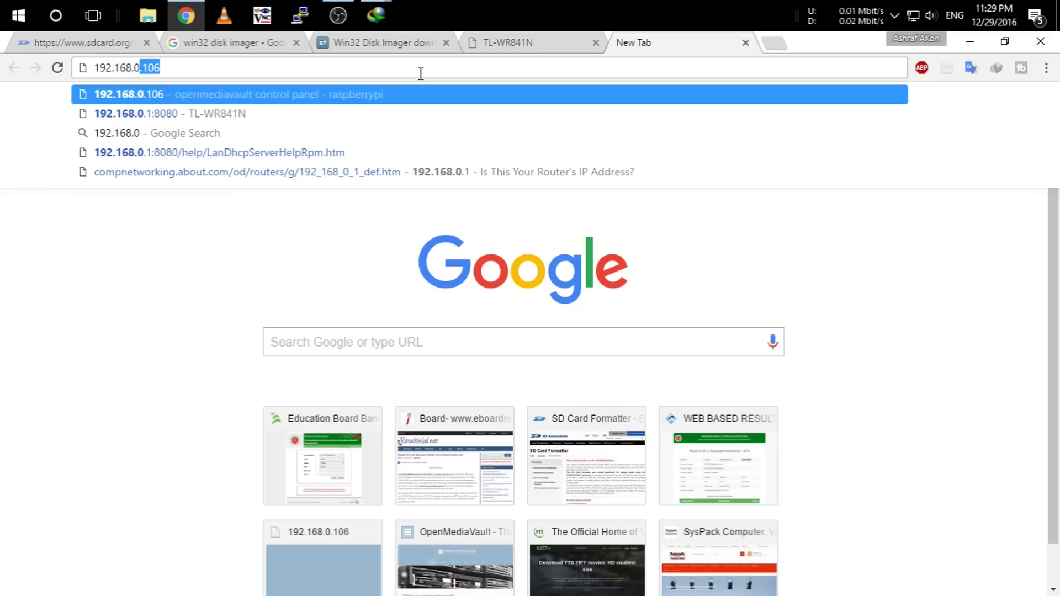
type("6")
key("Return")
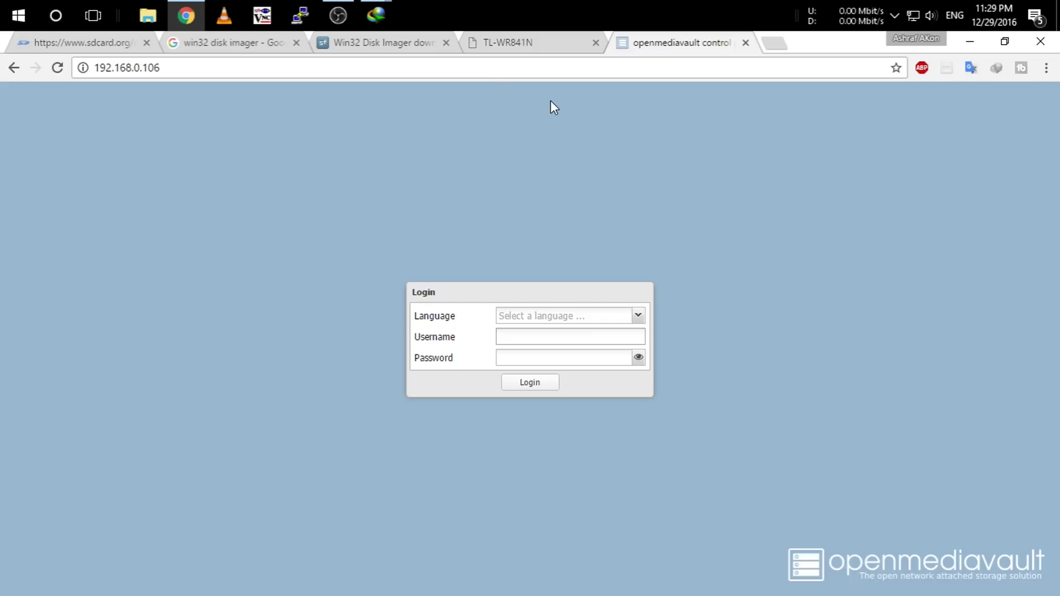
left_click(533, 46)
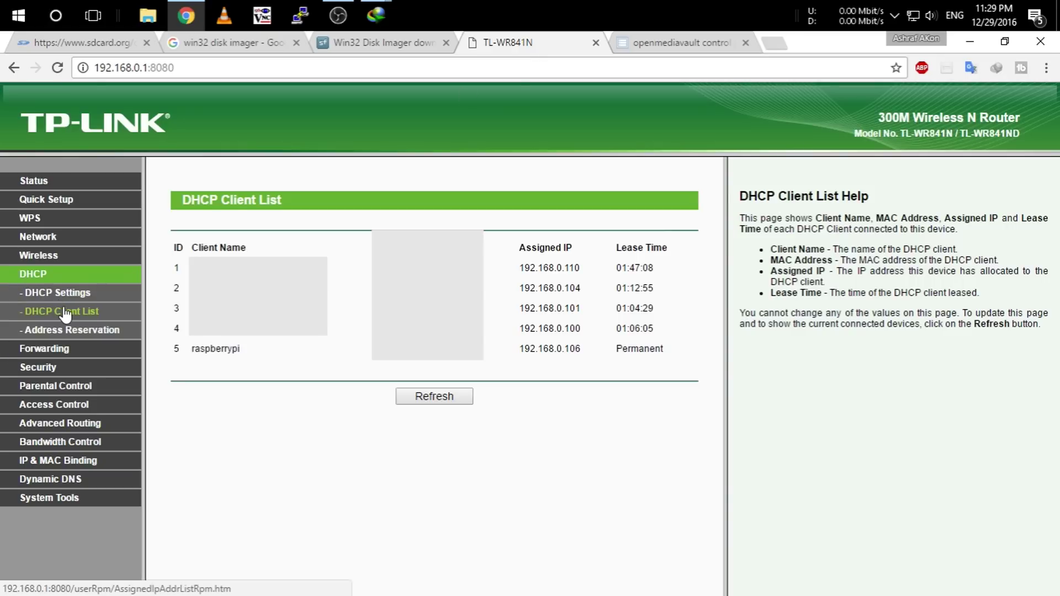
left_click(440, 396)
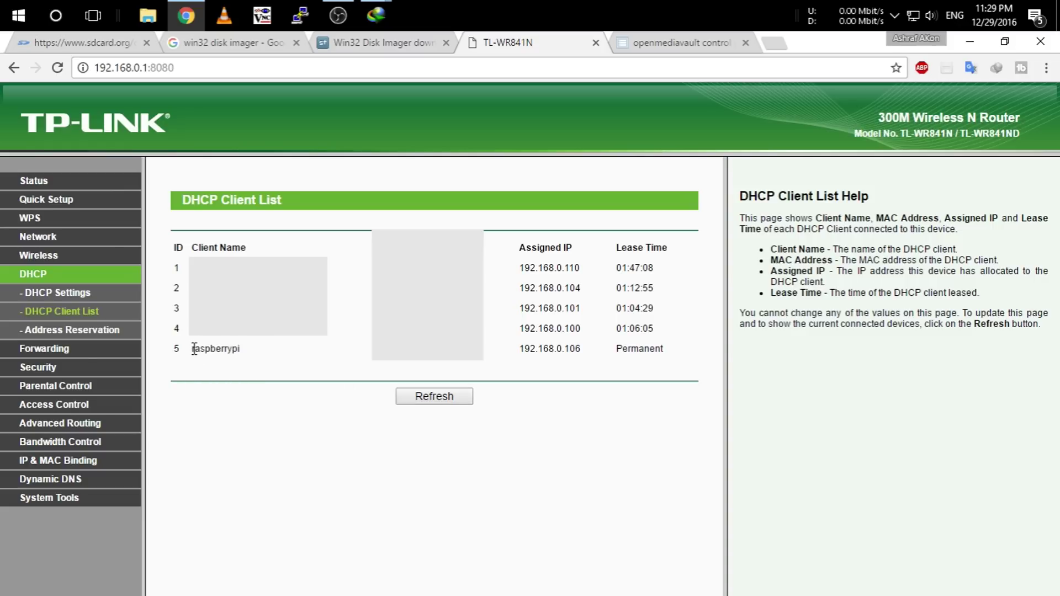
left_click_drag(194, 348, 680, 351)
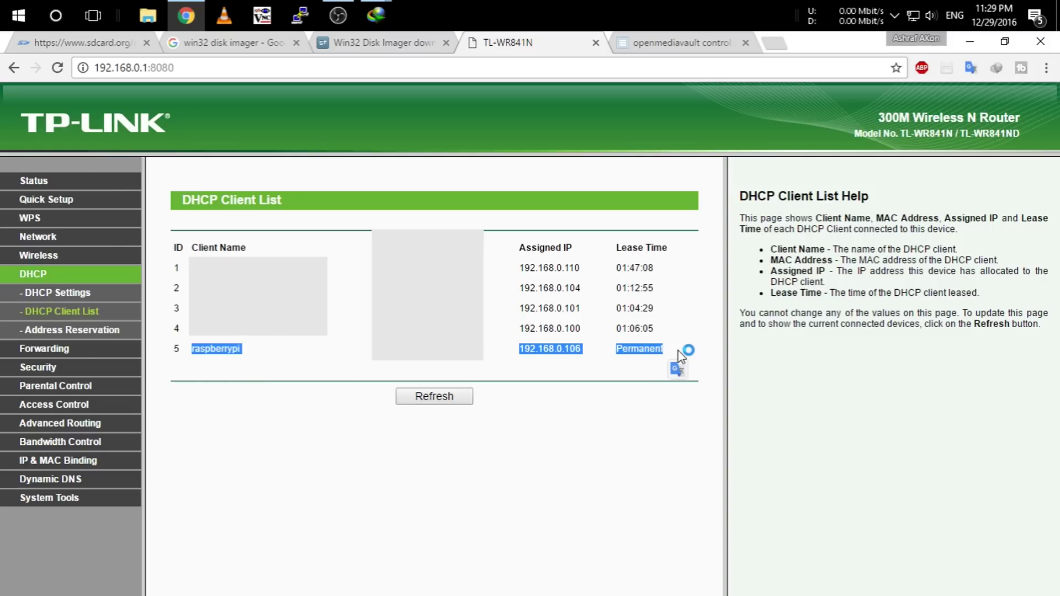
left_click(690, 43)
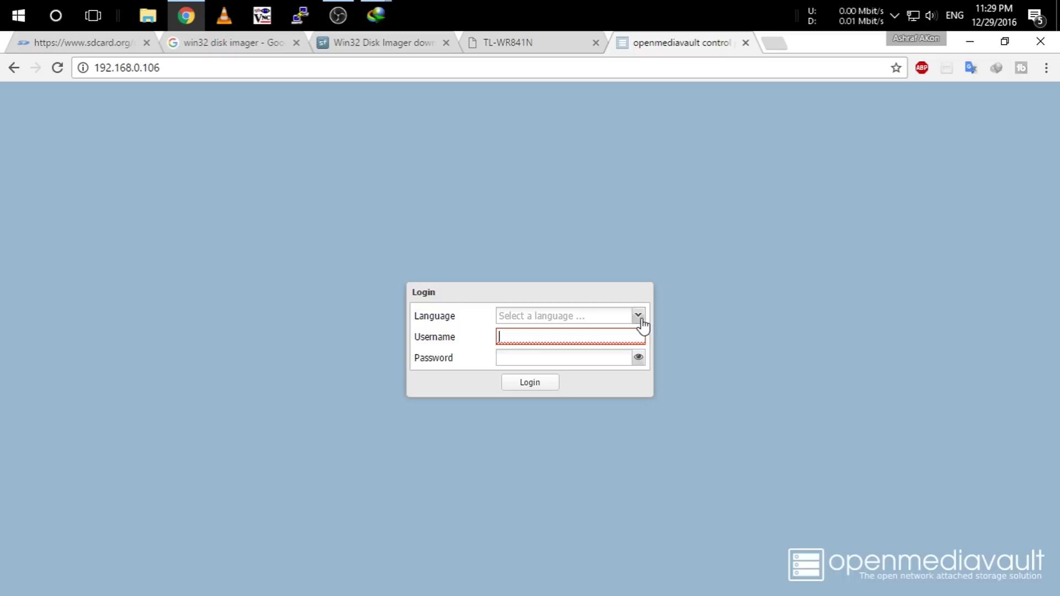
Choose English as the login language, enter the admin credentials, and log in.
left_click(639, 320)
left_click(574, 334)
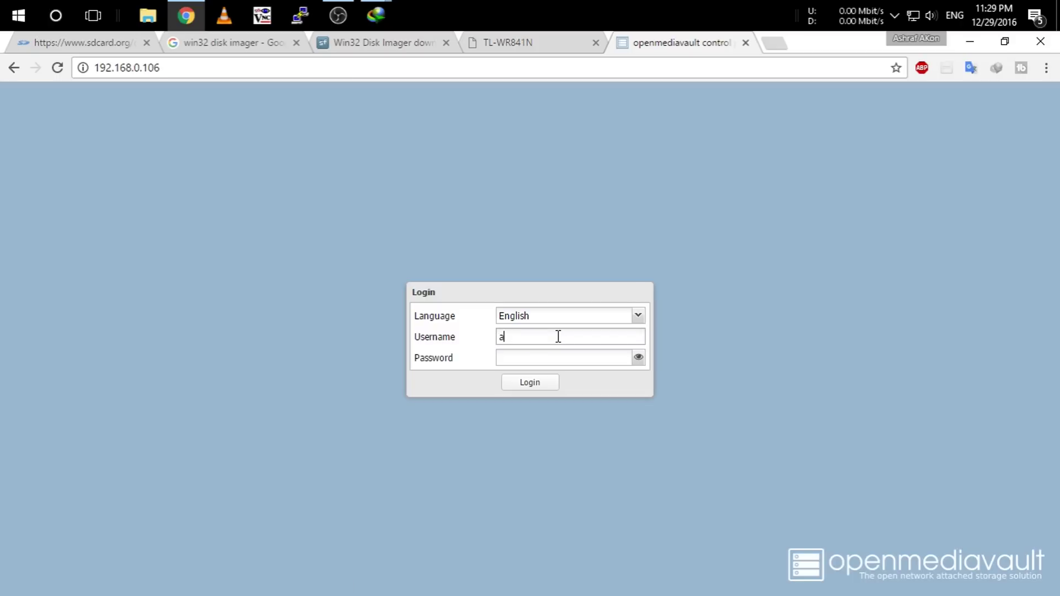
left_click(562, 352)
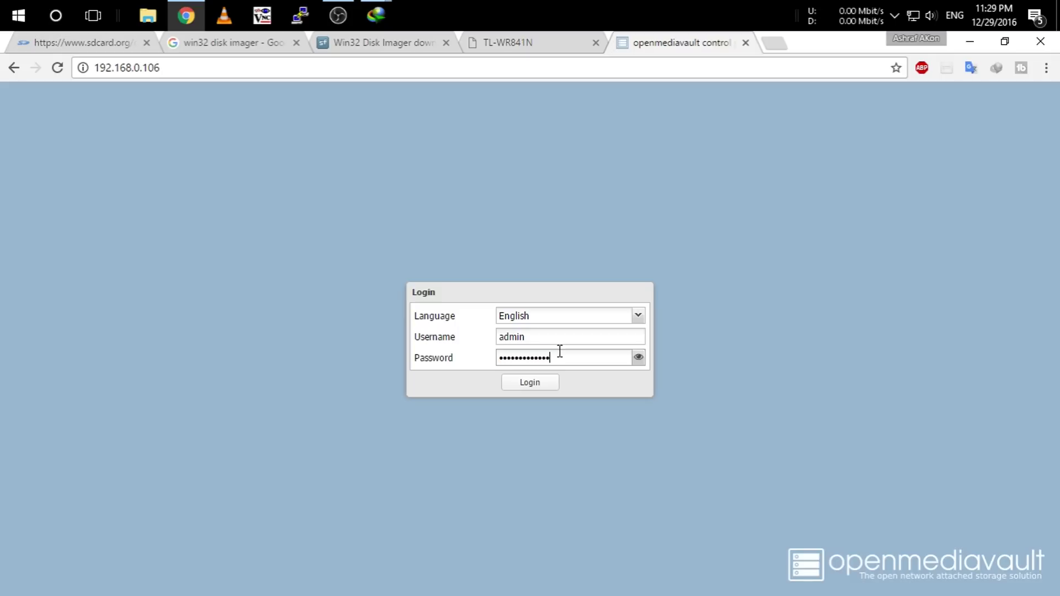
key("Return")
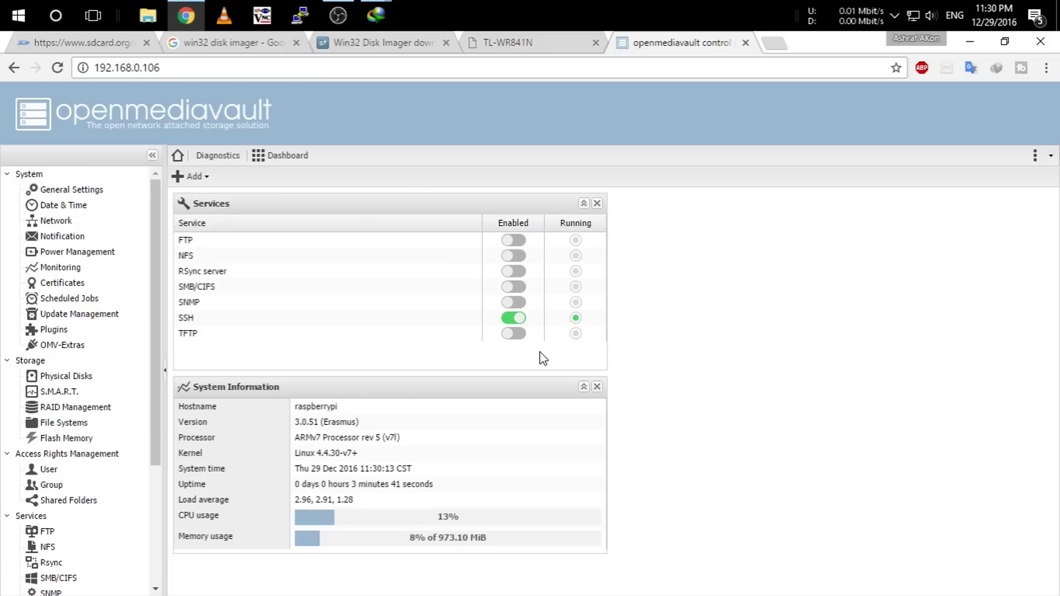
Check the Transcend StoreJet disk's 596.17 GiB capacity under Physical Disks.
left_click(90, 380)
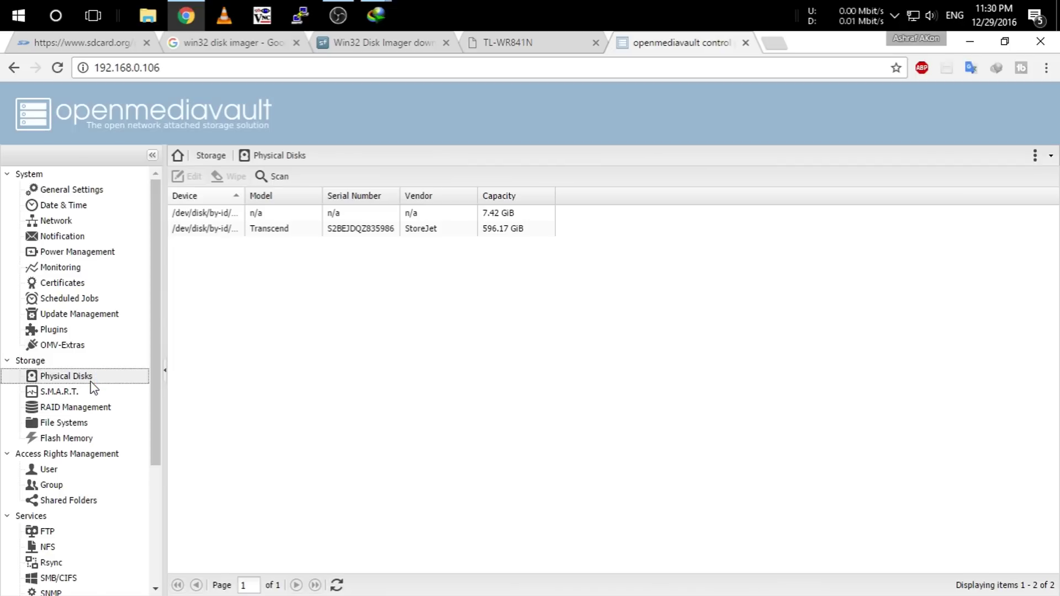
left_click(407, 232)
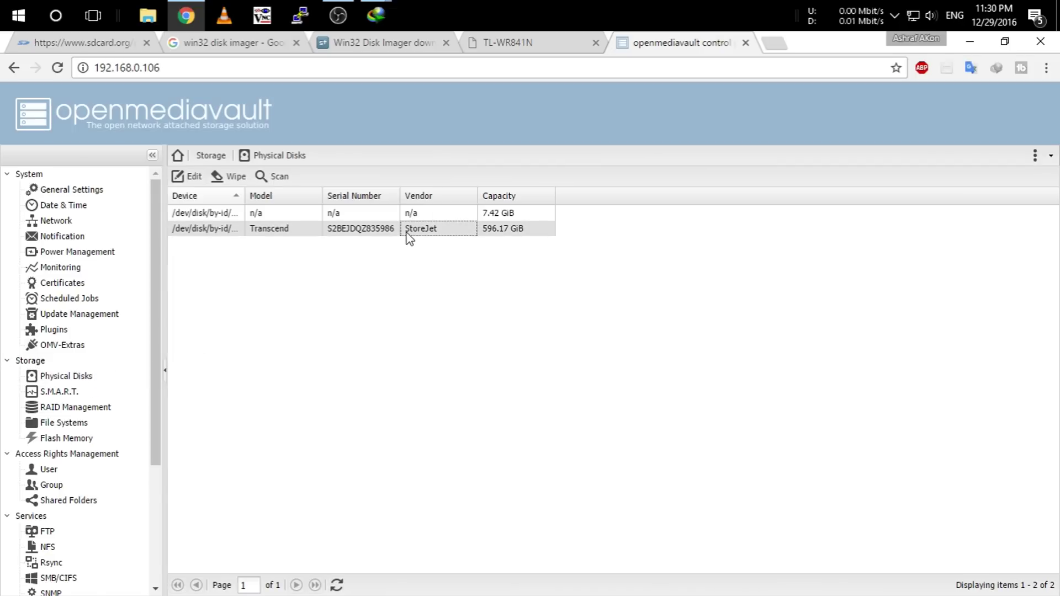
left_click(499, 234)
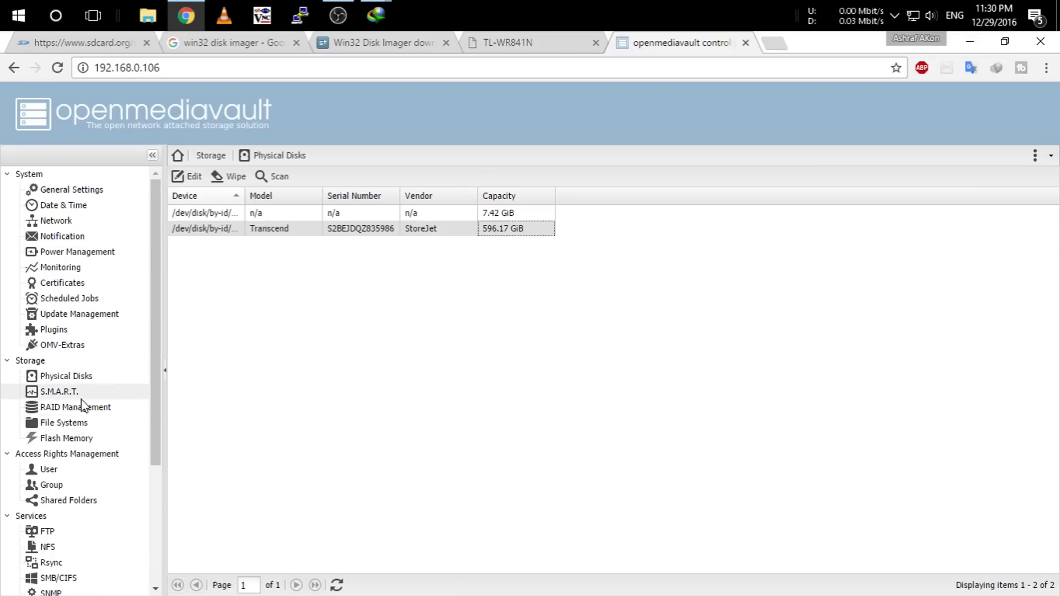
Mount the UsB-StorZ NTFS file system and apply the pending configuration changes.
left_click(64, 423)
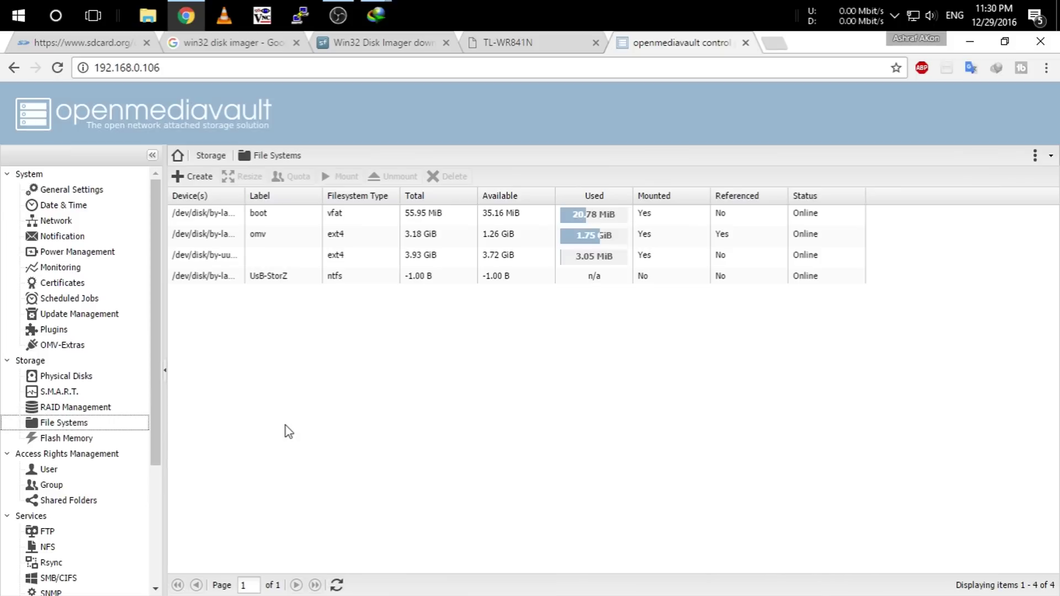
left_click(438, 279)
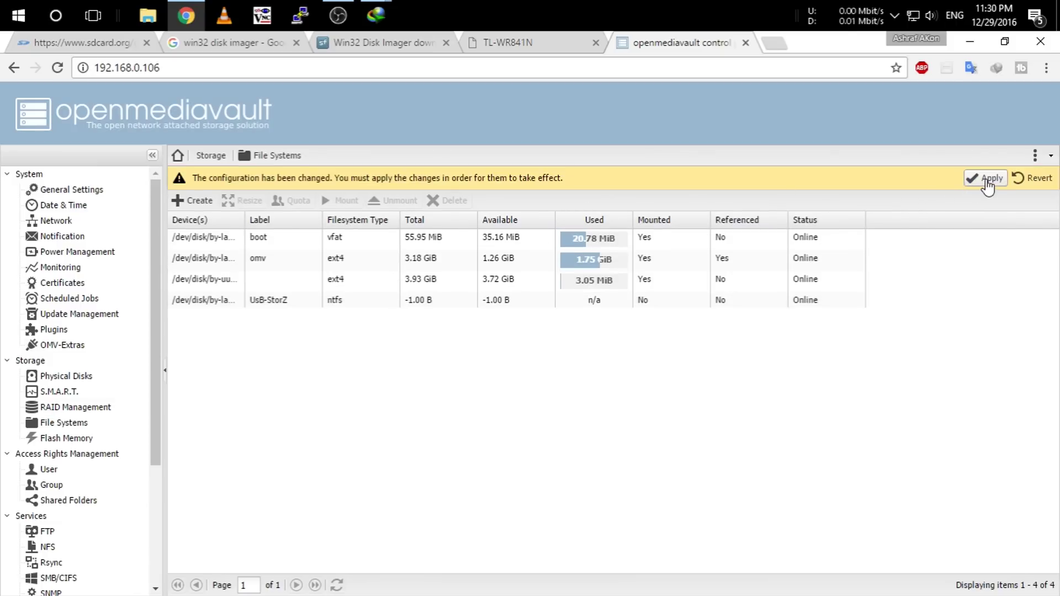
left_click(985, 178)
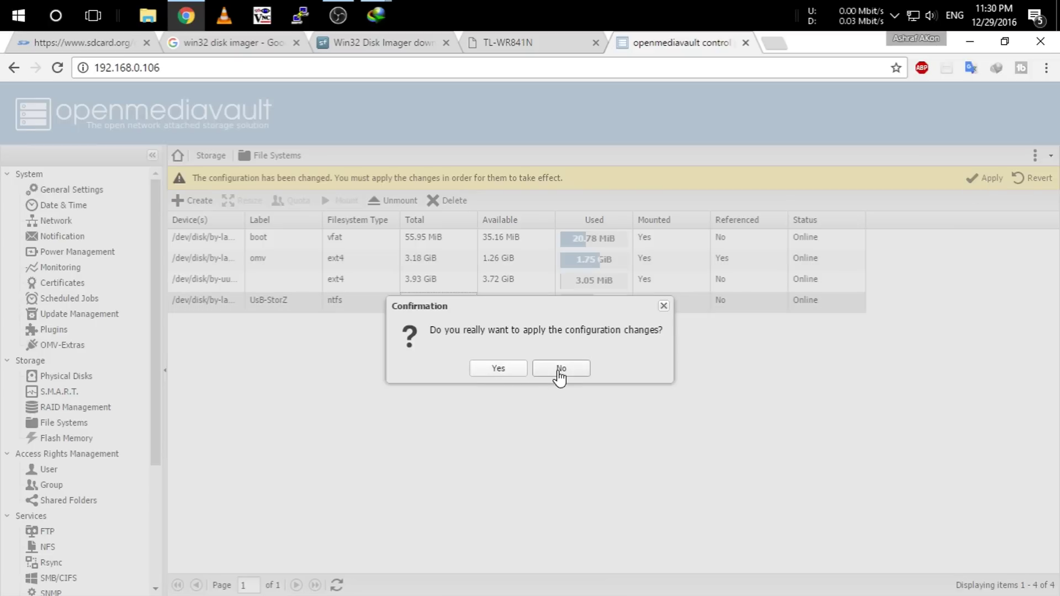
left_click(560, 371)
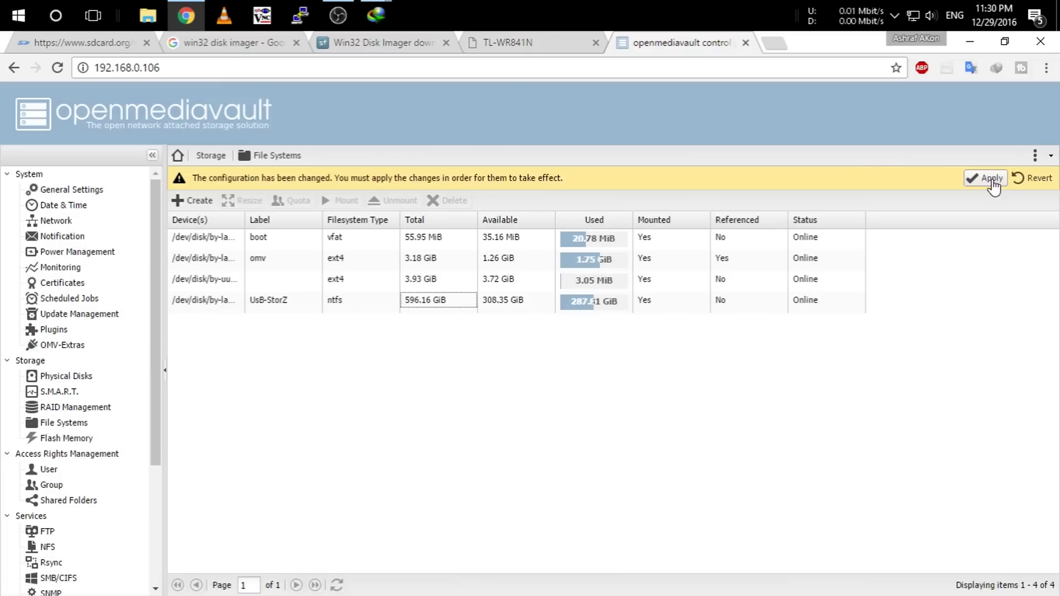
left_click(988, 179)
left_click(498, 369)
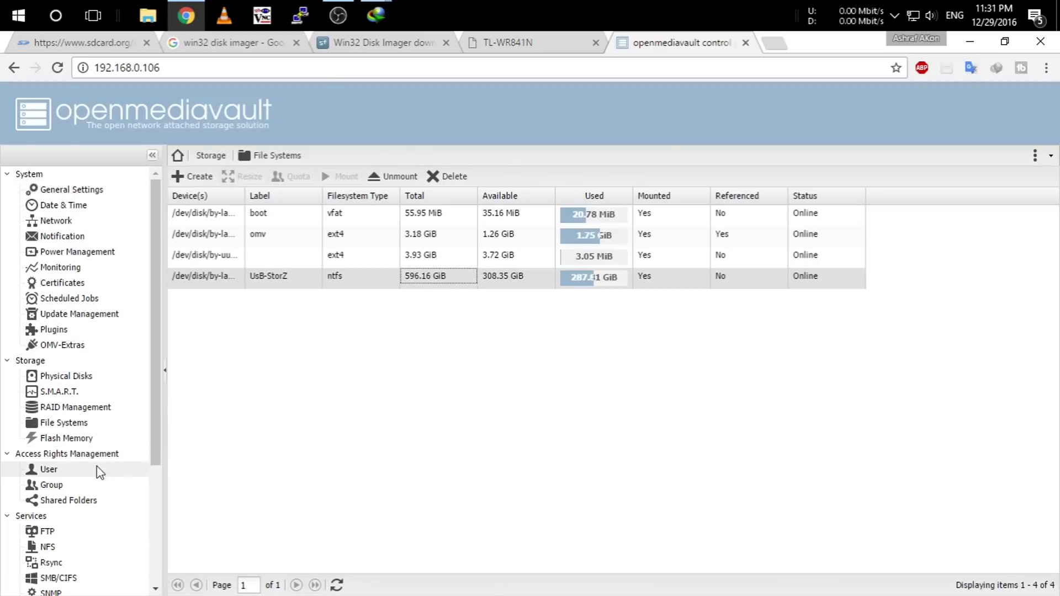
Turn on the SMB/CIFS service toggle under General settings, workgroup WORKGROUP.
scroll(105, 408, "down", 3)
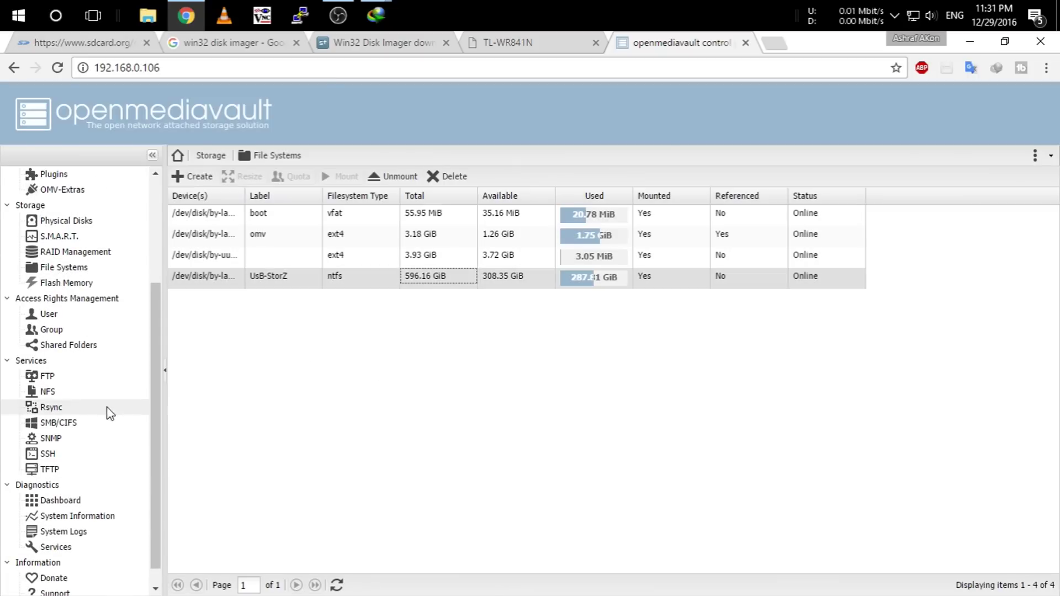
left_click(74, 423)
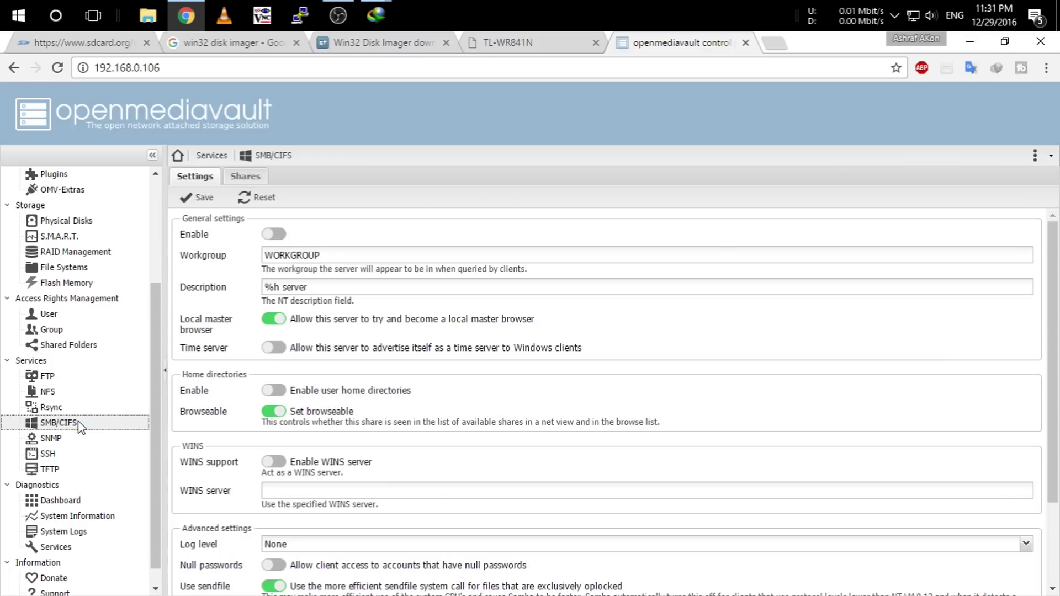
left_click(76, 267)
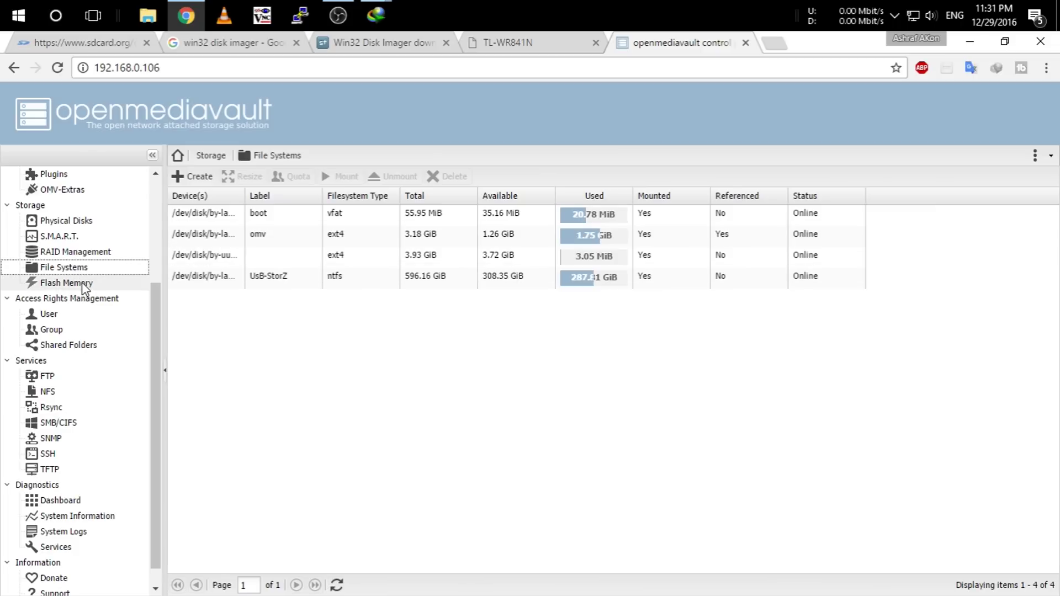
left_click(80, 426)
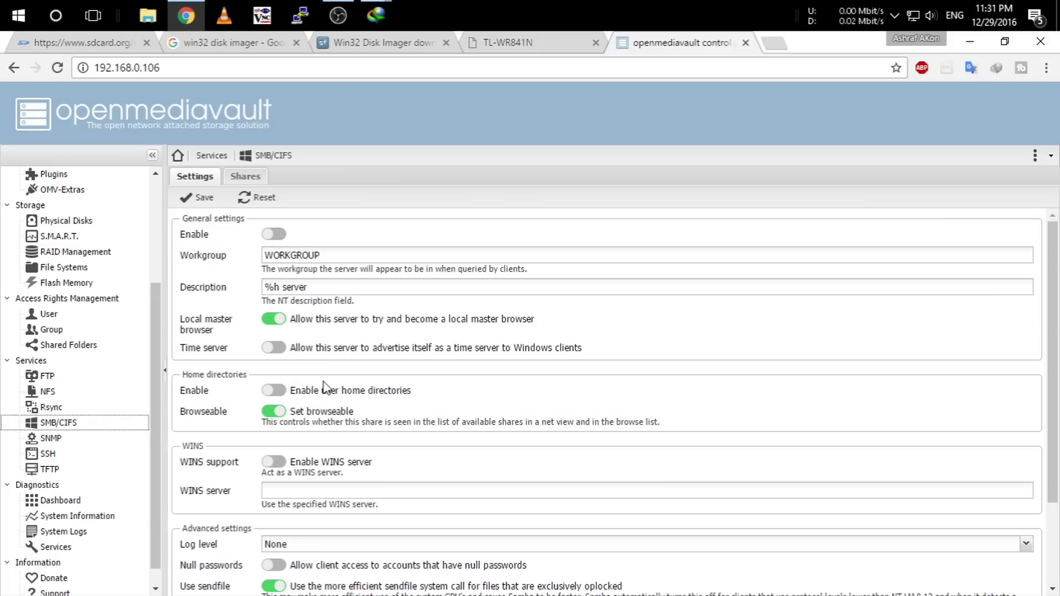
left_click(281, 237)
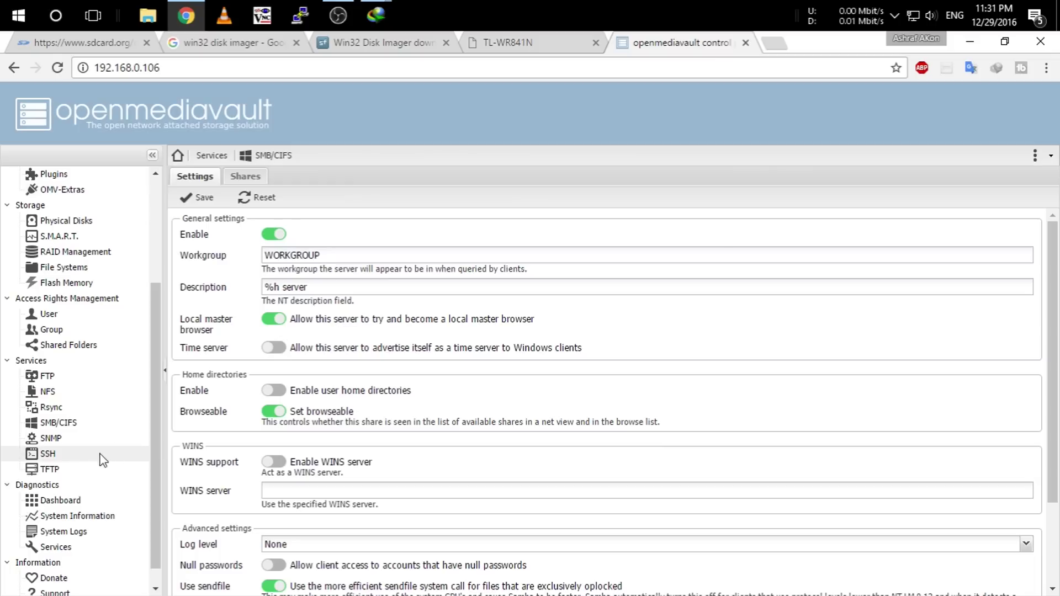
Add a new user with a user name and confirmed password, save, and apply the change.
left_click(50, 314)
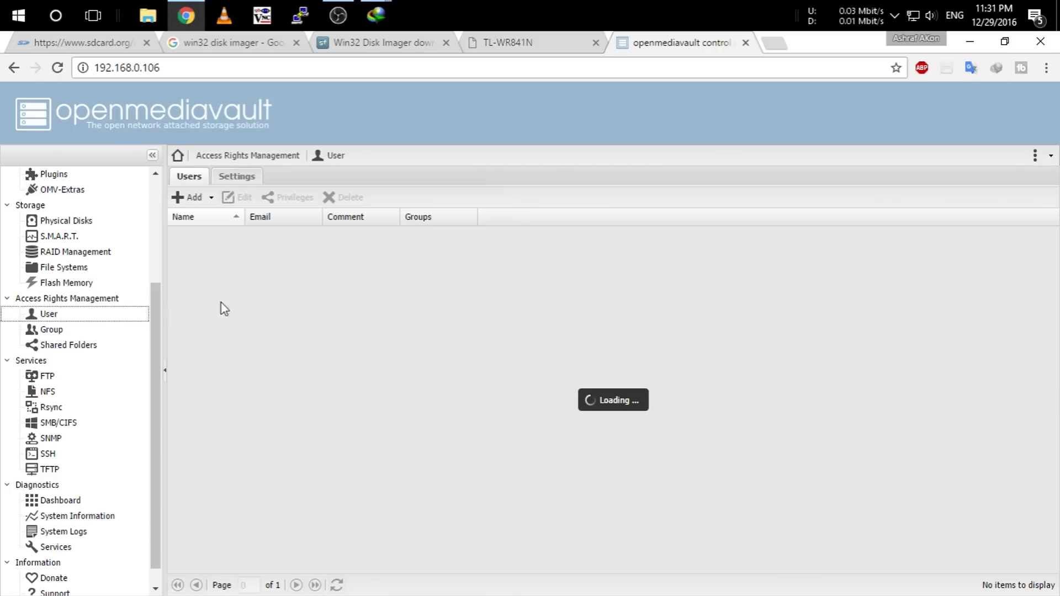
left_click(191, 202)
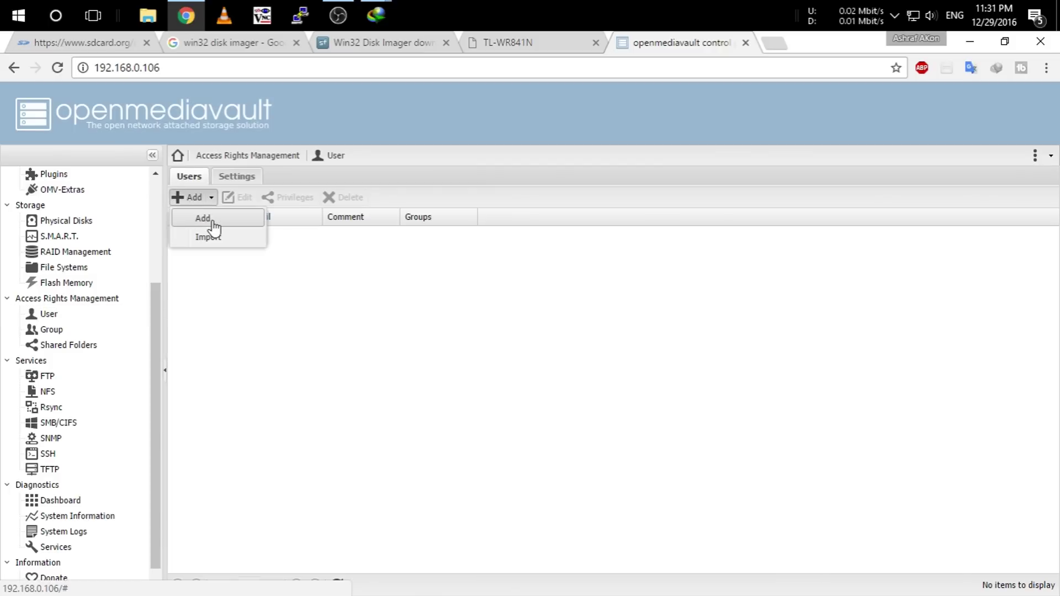
left_click(202, 218)
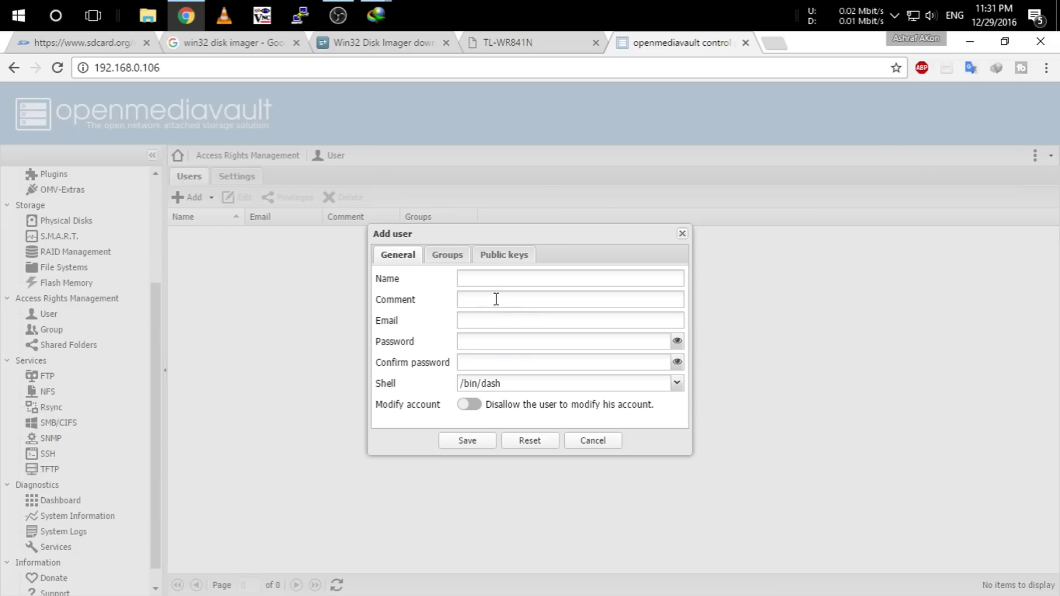
left_click(481, 279)
type("Ashraf")
left_click(504, 340)
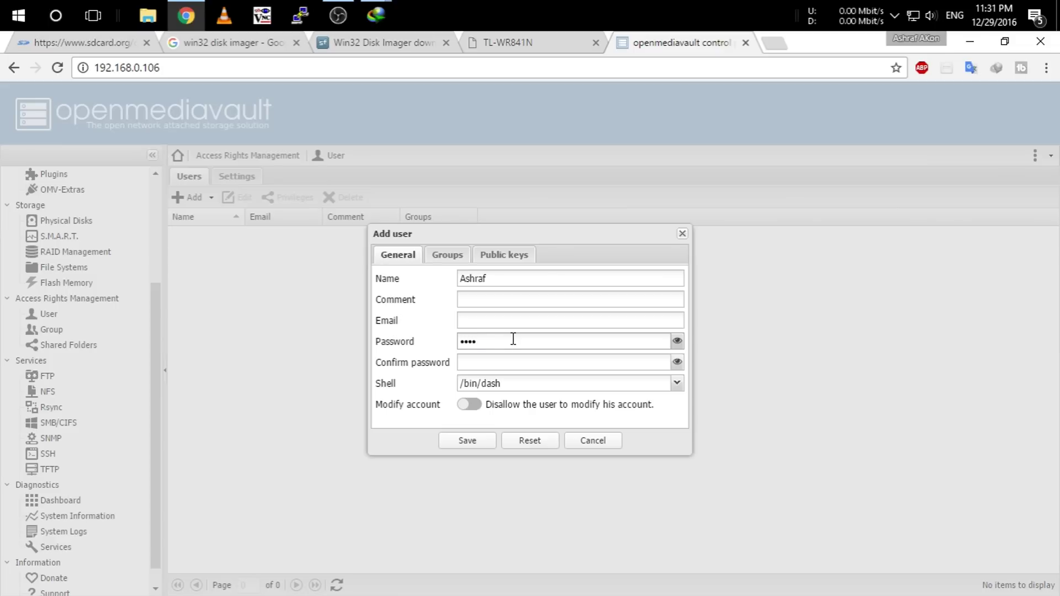
left_click(546, 367)
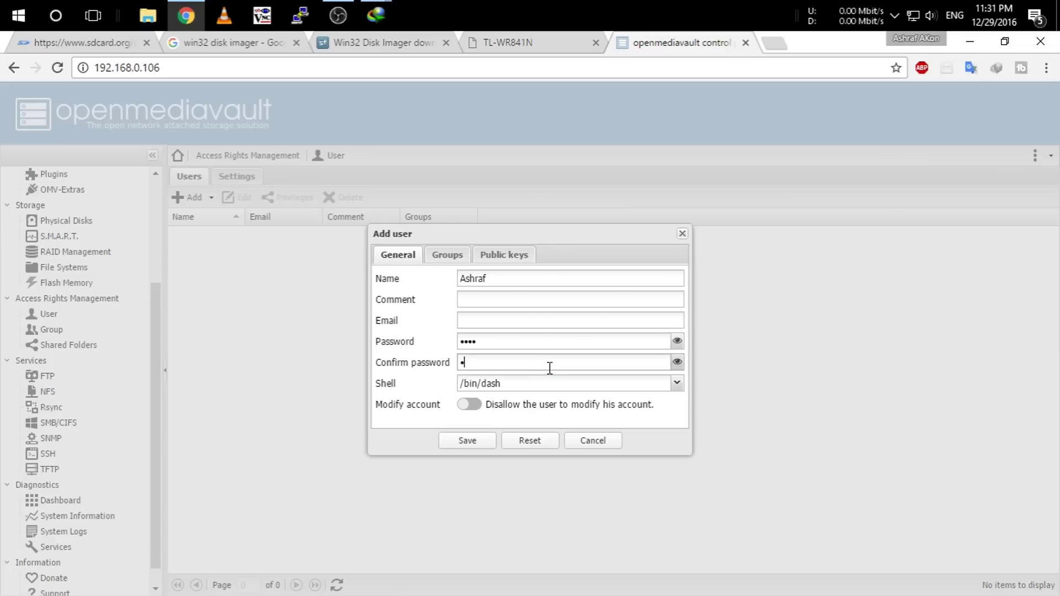
left_click(463, 441)
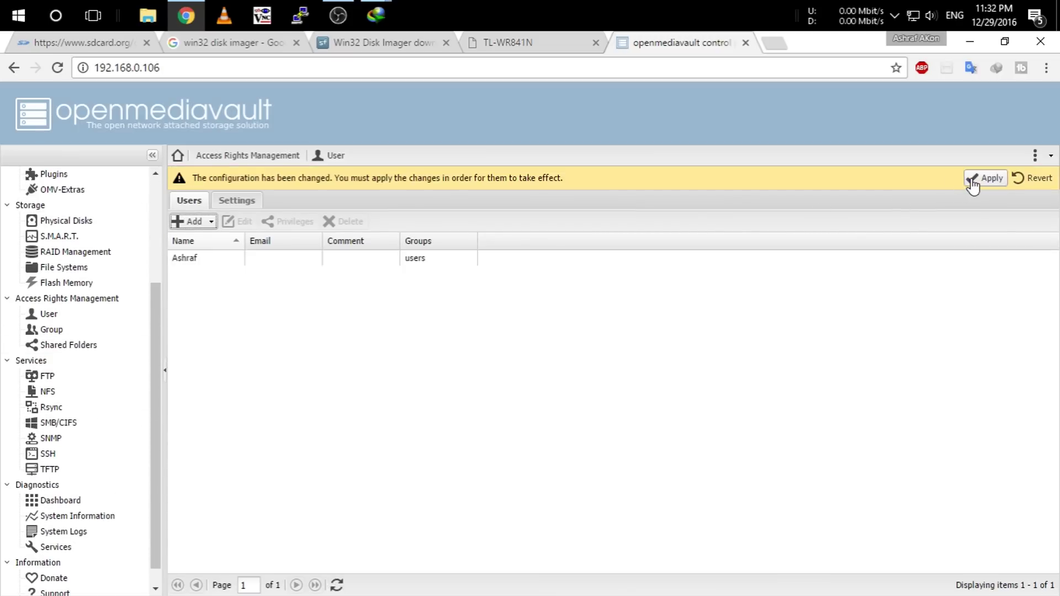
left_click(973, 179)
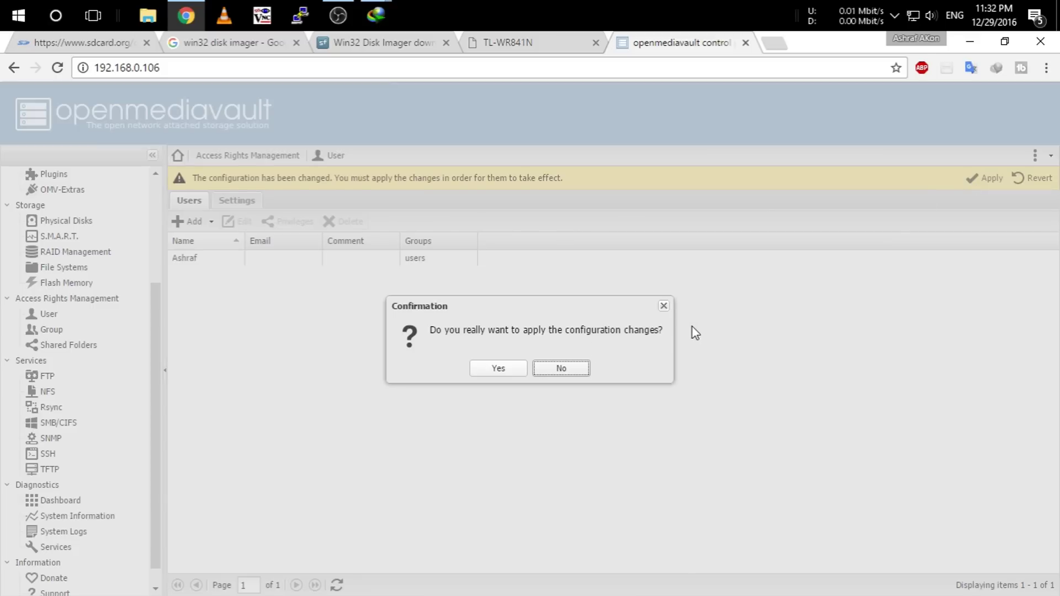
left_click(512, 364)
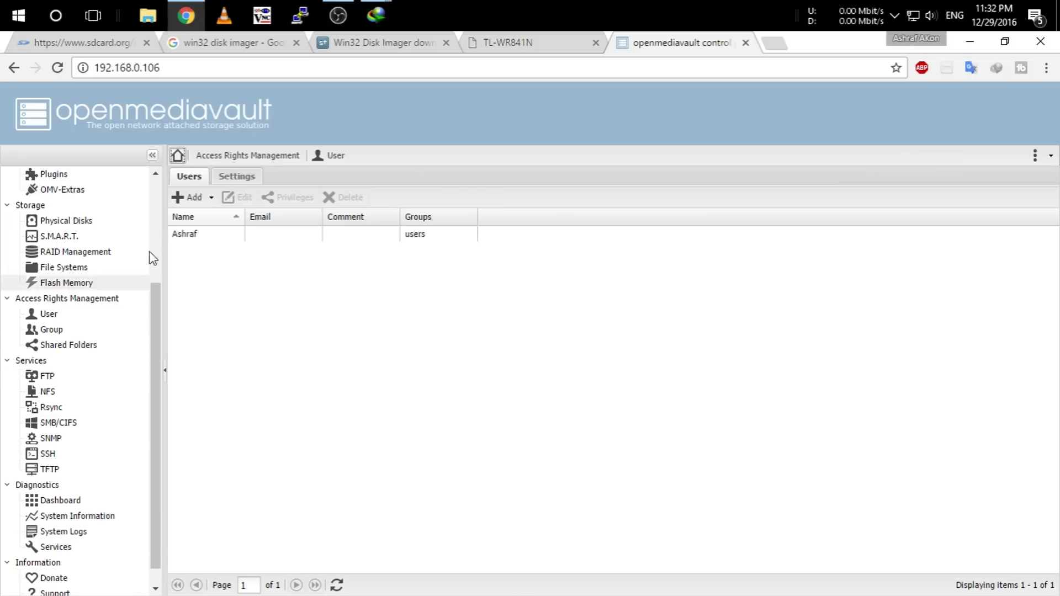
Create a Movies shared folder on device UsB-StorZ with path /Movies and save it.
scroll(114, 270, "up", 3)
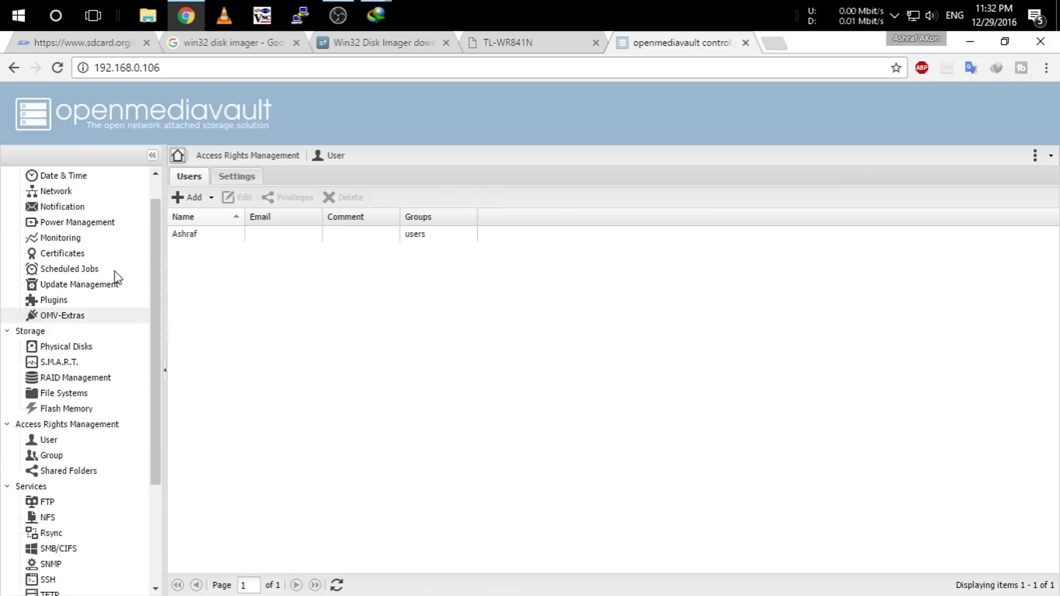
scroll(111, 420, "down", 3)
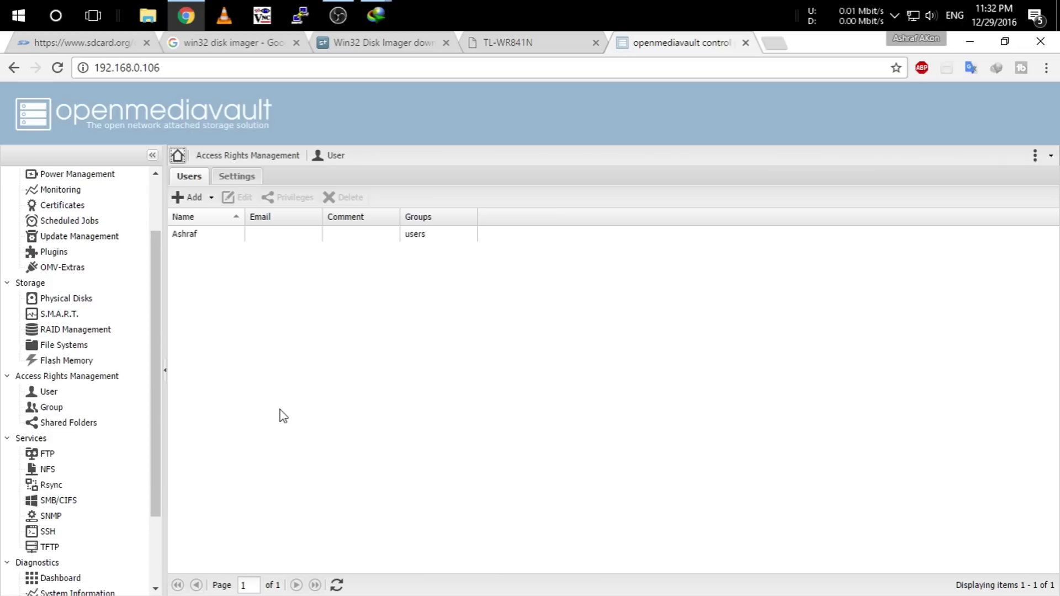
left_click(100, 422)
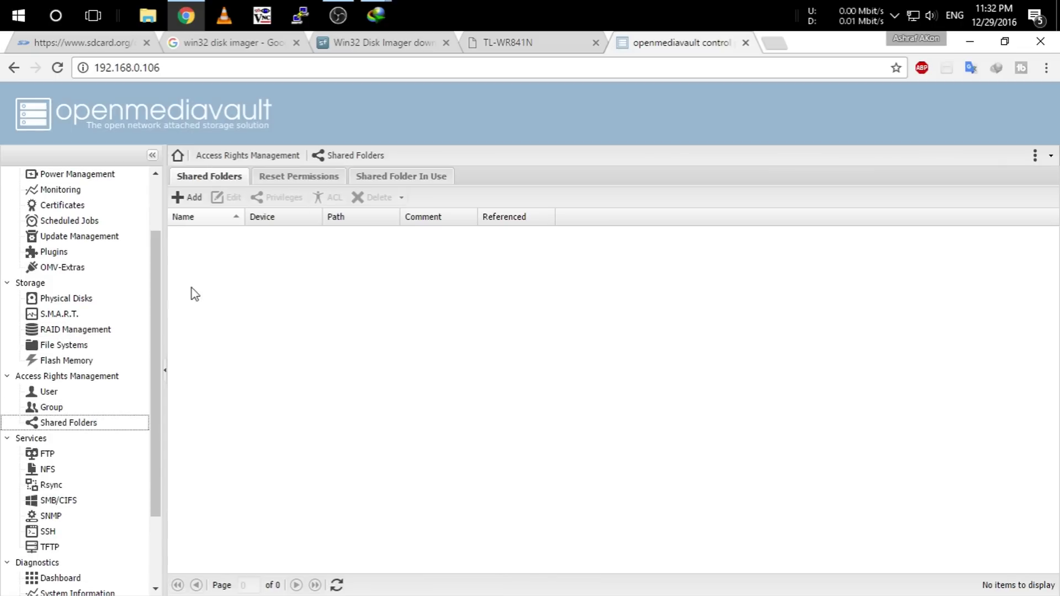
left_click(194, 197)
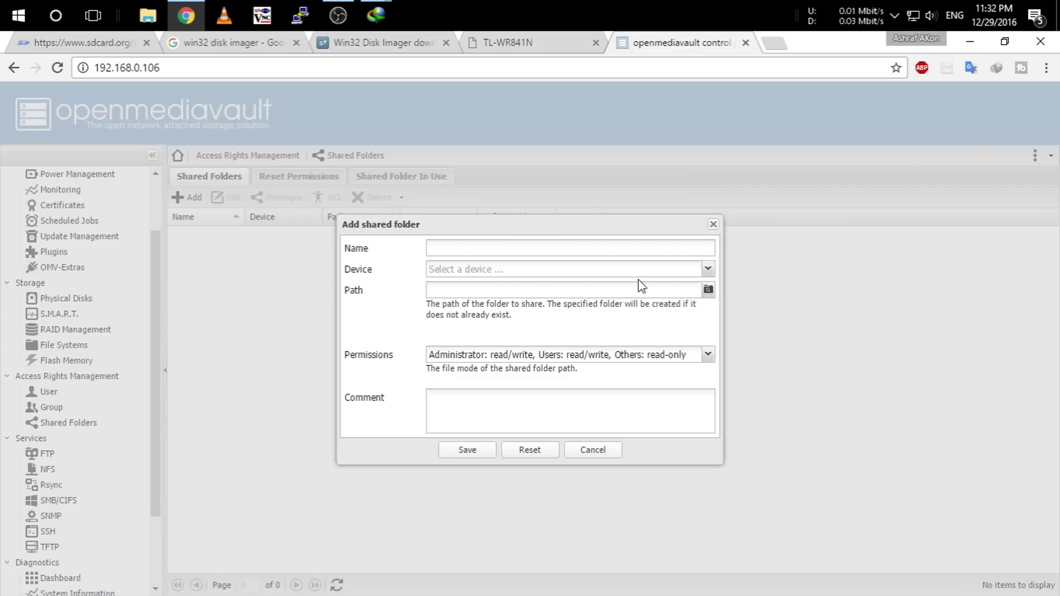
left_click(608, 247)
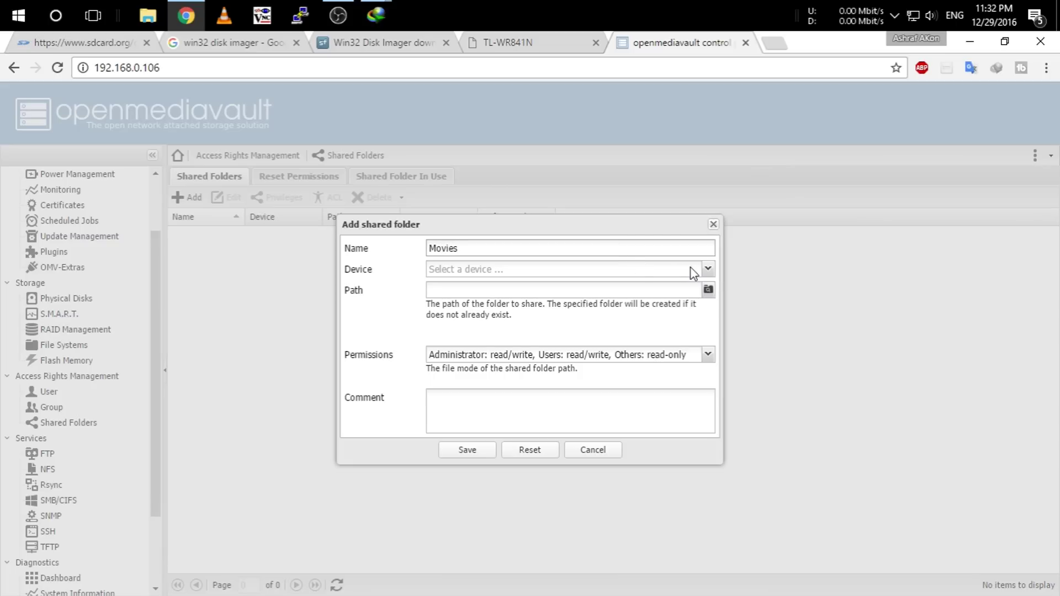
left_click(707, 269)
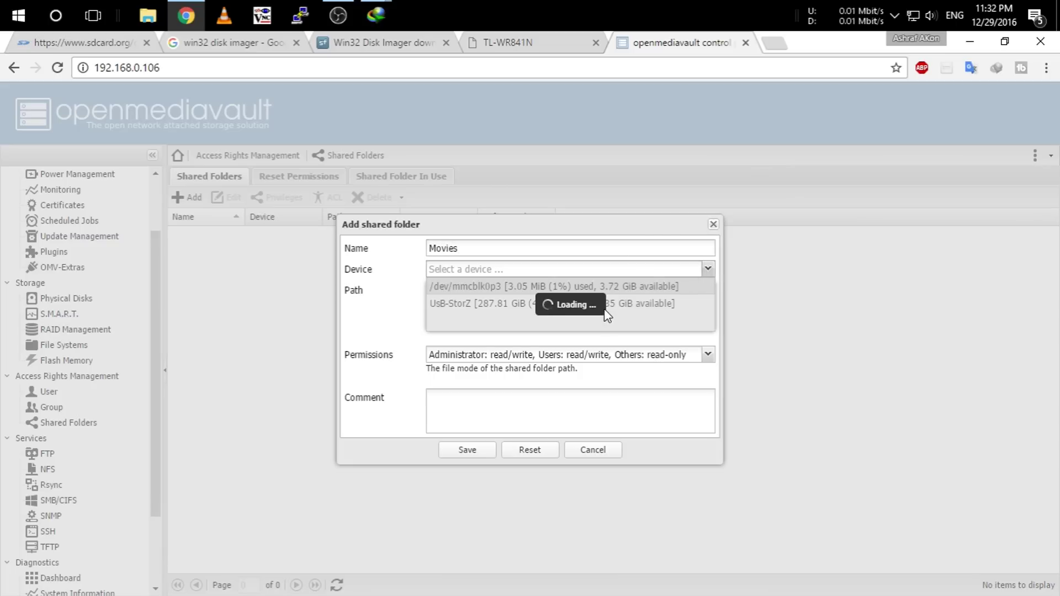
left_click(611, 306)
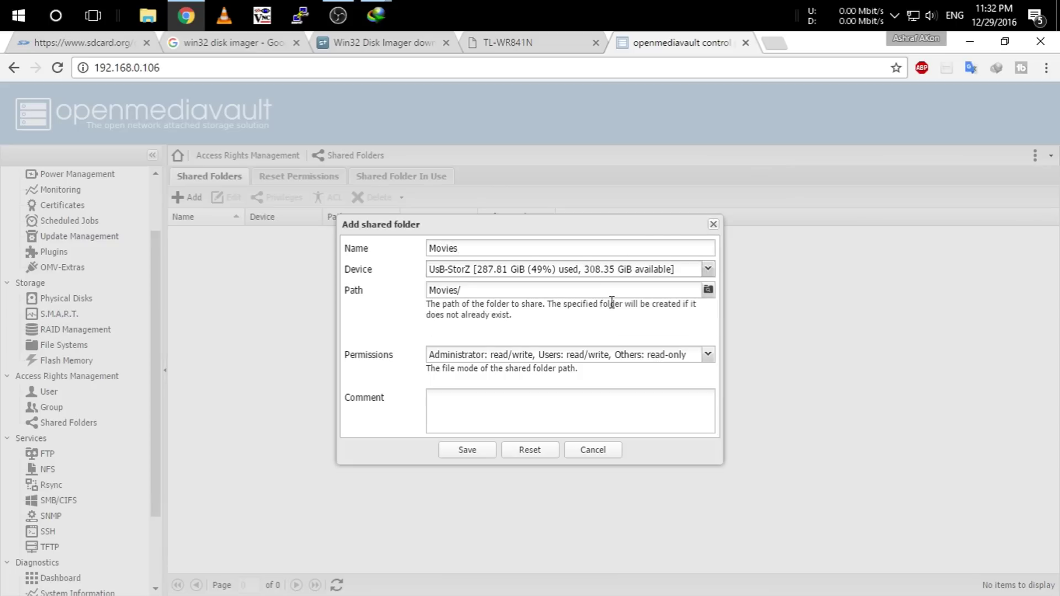
left_click(708, 290)
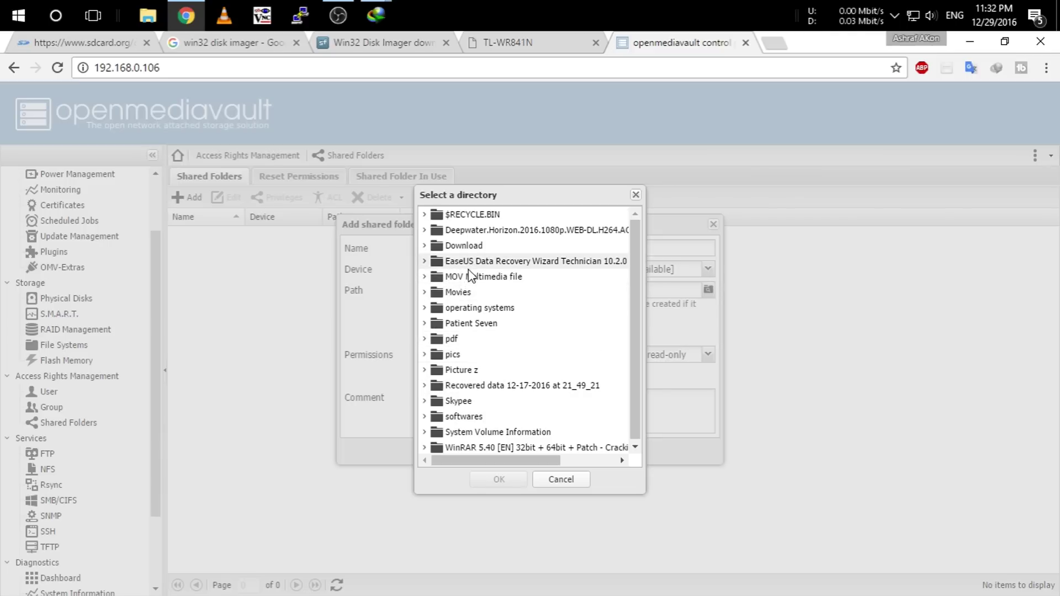
left_click(469, 292)
left_click(499, 479)
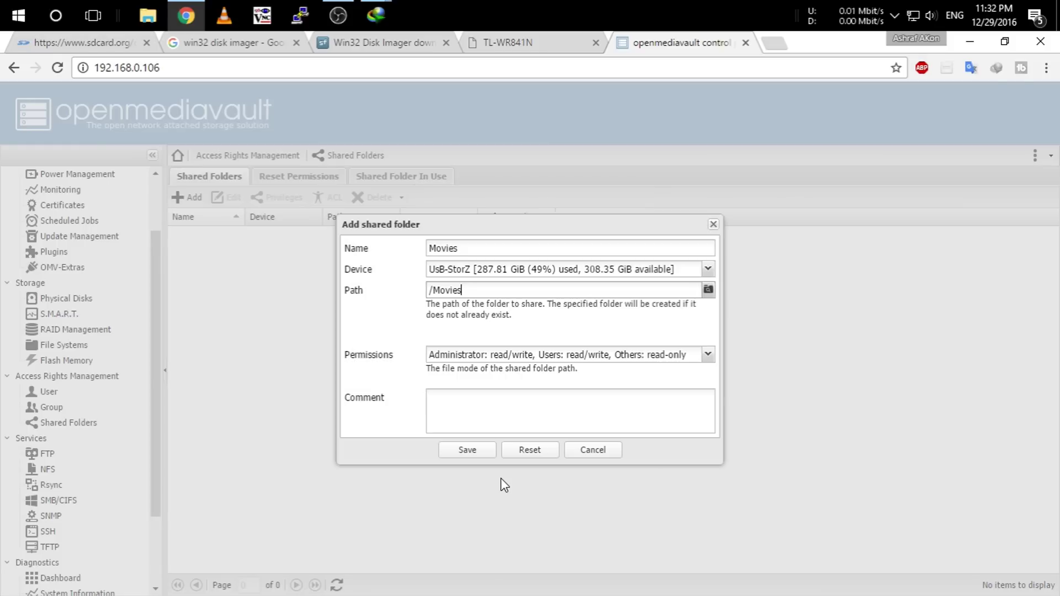
left_click(468, 447)
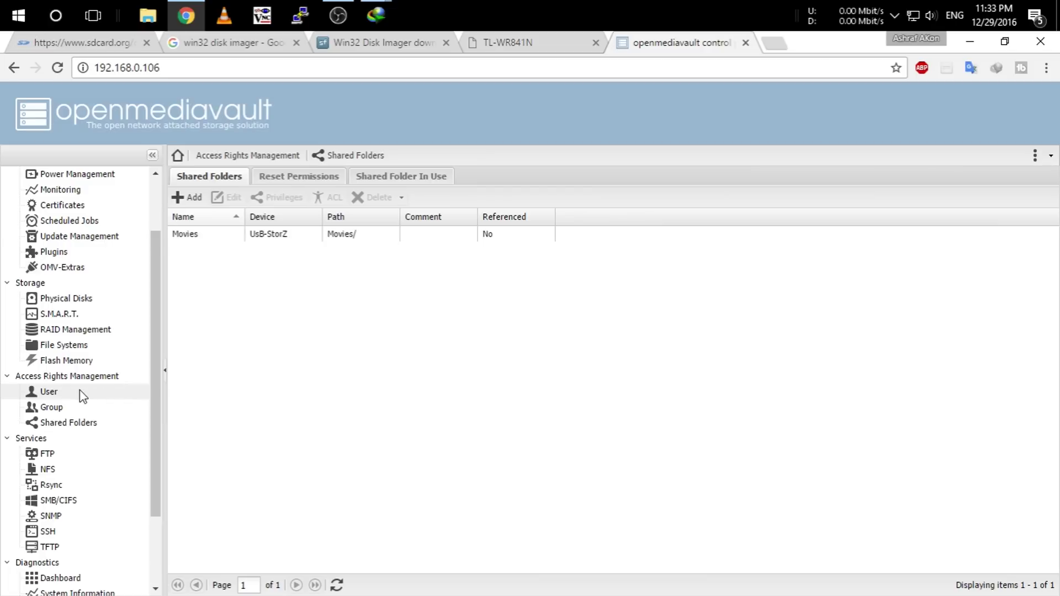
left_click(72, 502)
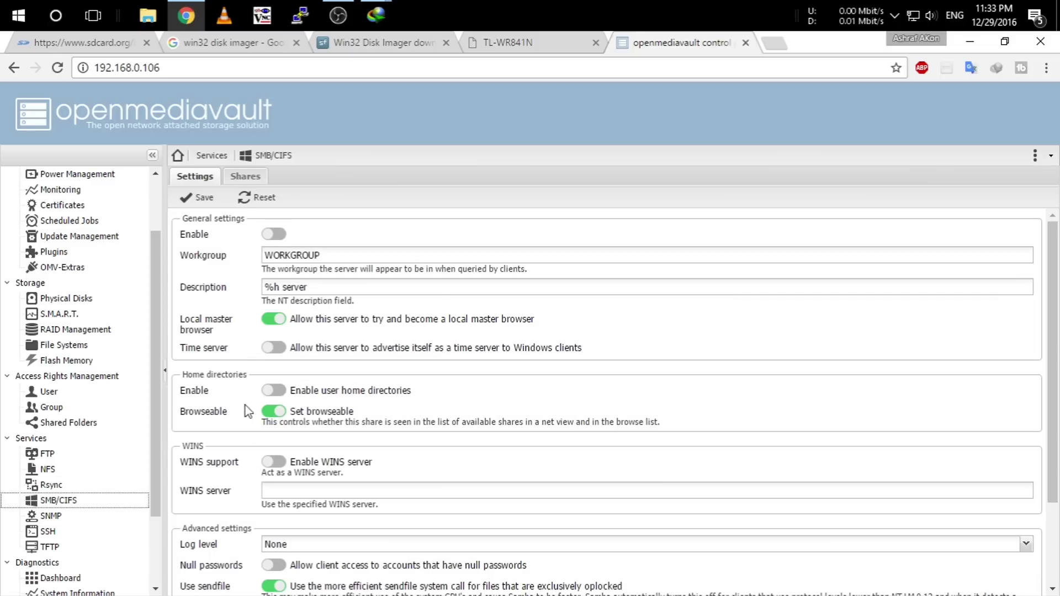
Add an SMB share for the Movies shared folder, save it, and apply the changes.
left_click(245, 176)
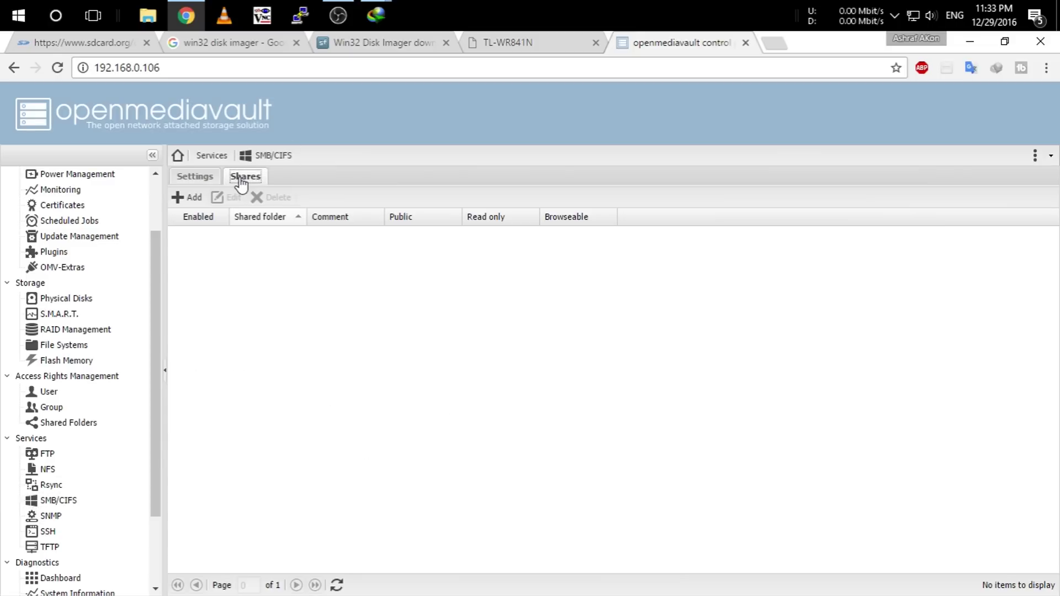
left_click(187, 198)
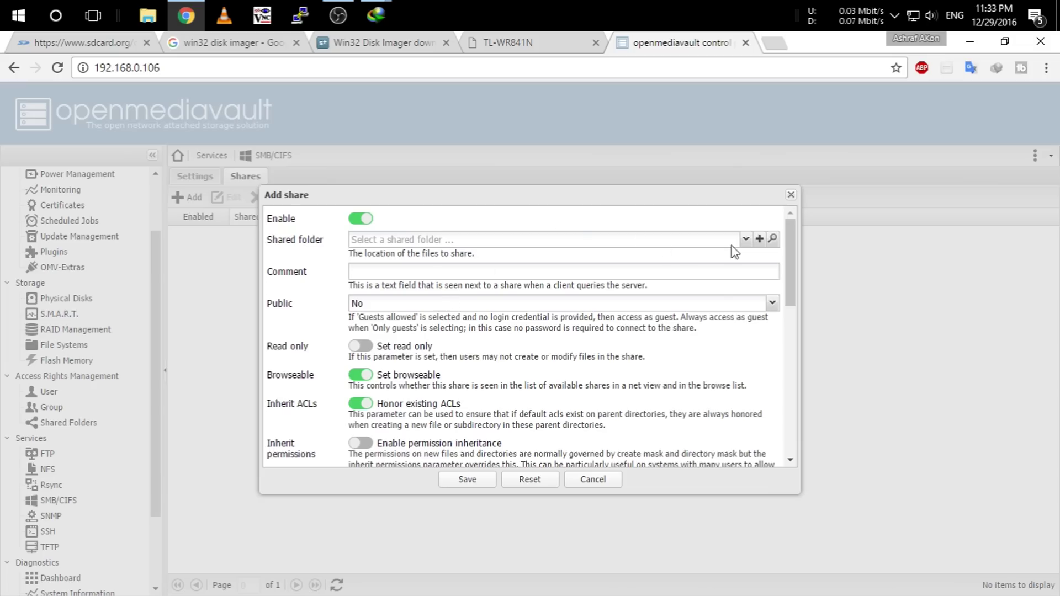
left_click(745, 240)
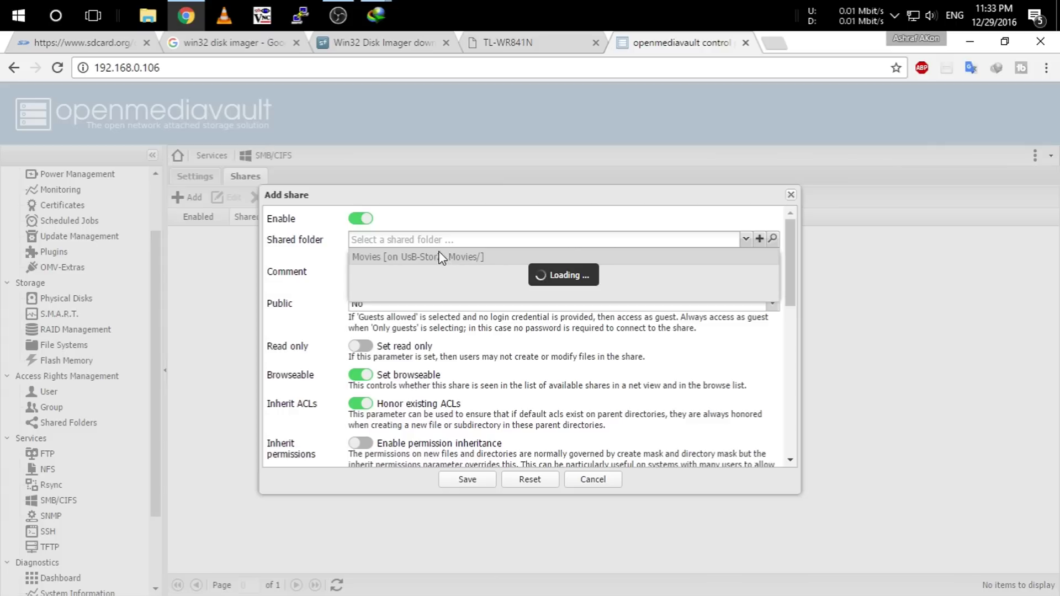
left_click(468, 258)
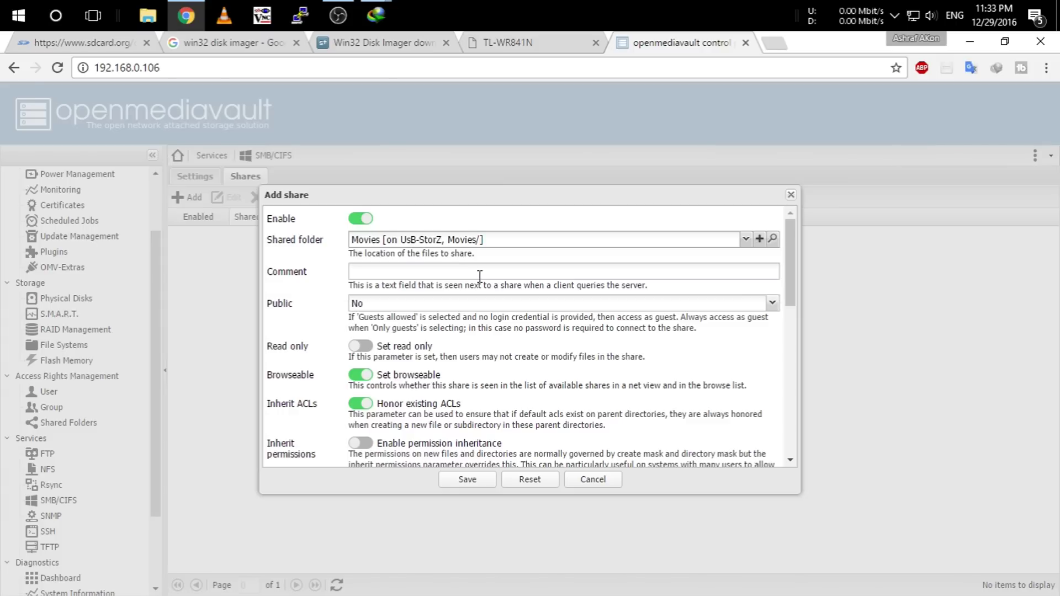
left_click(479, 487)
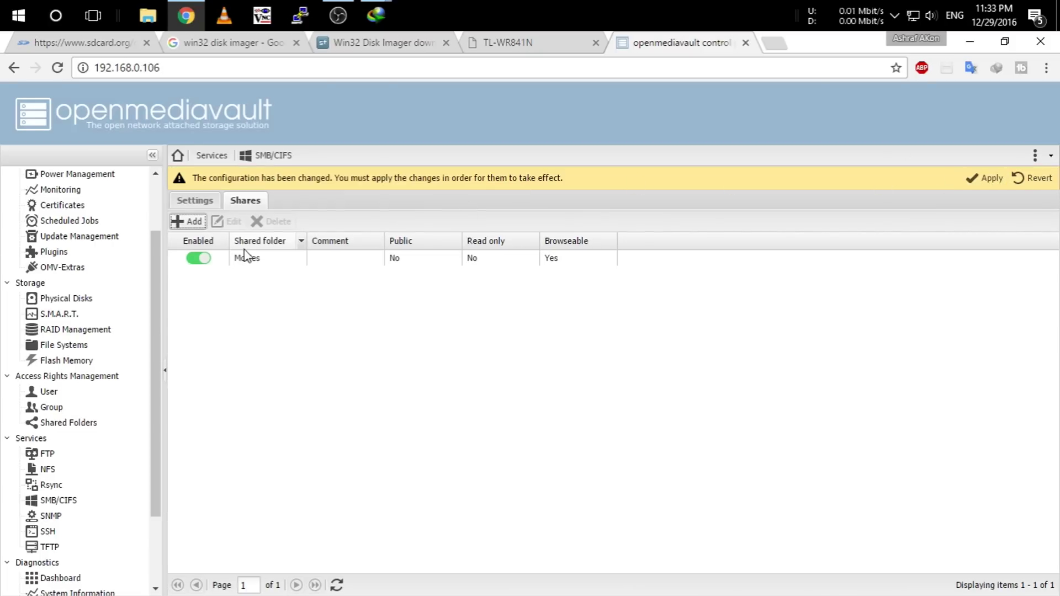
left_click(973, 177)
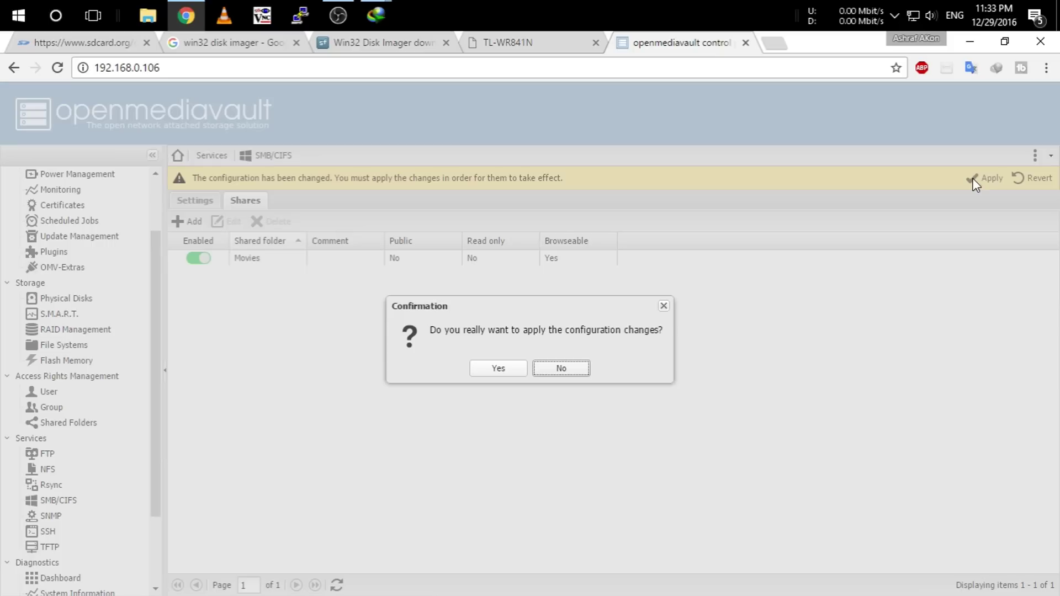
left_click(490, 367)
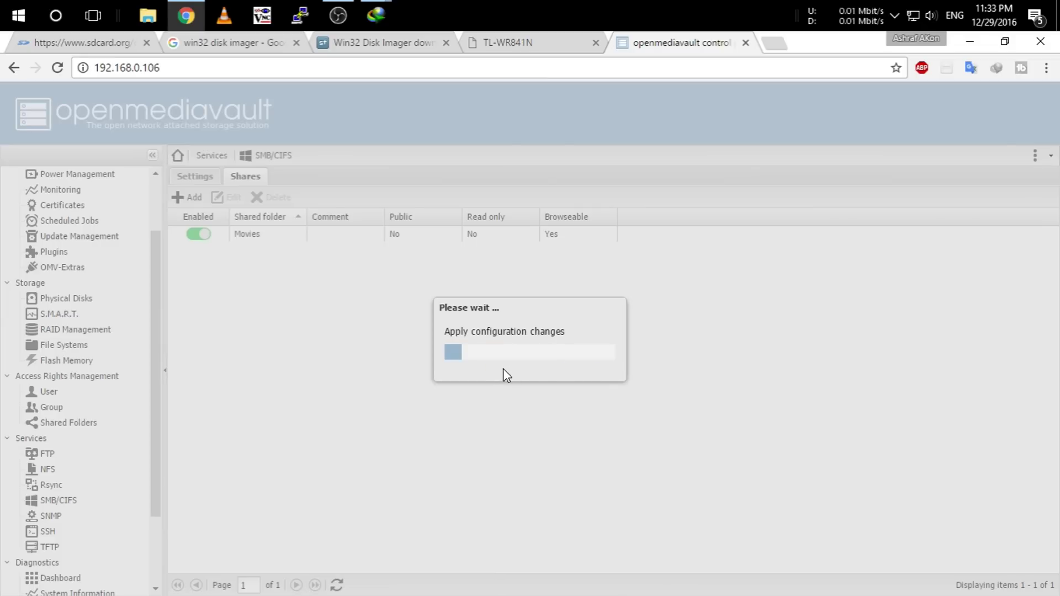
scroll(150, 470, "down", 1)
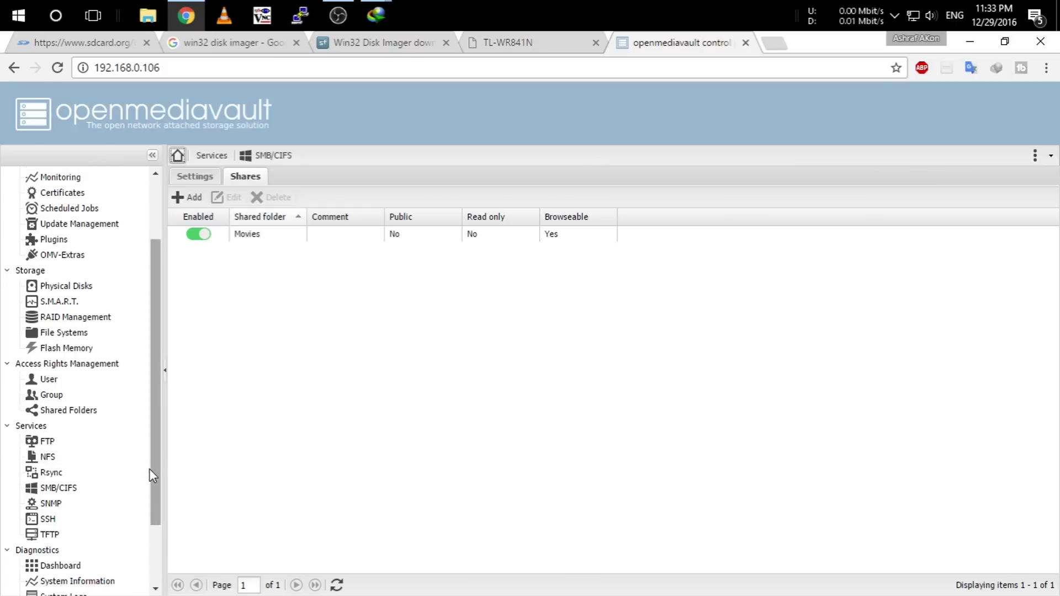
scroll(153, 475, "down", 1)
Give the existing user Read/Write privileges on the Movies shared folder and save.
left_click(49, 313)
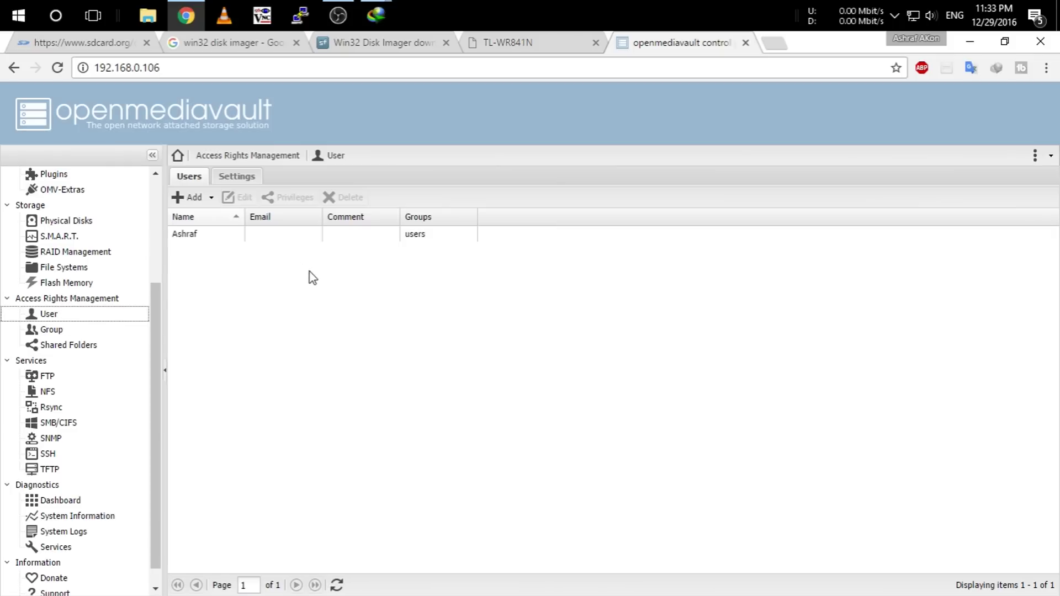
left_click(267, 235)
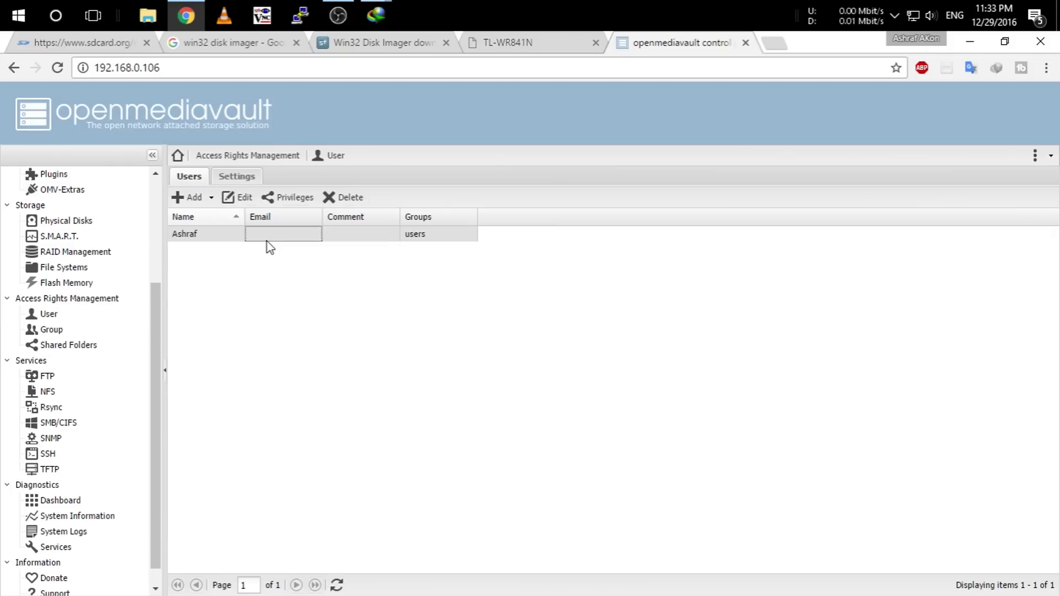
left_click(274, 203)
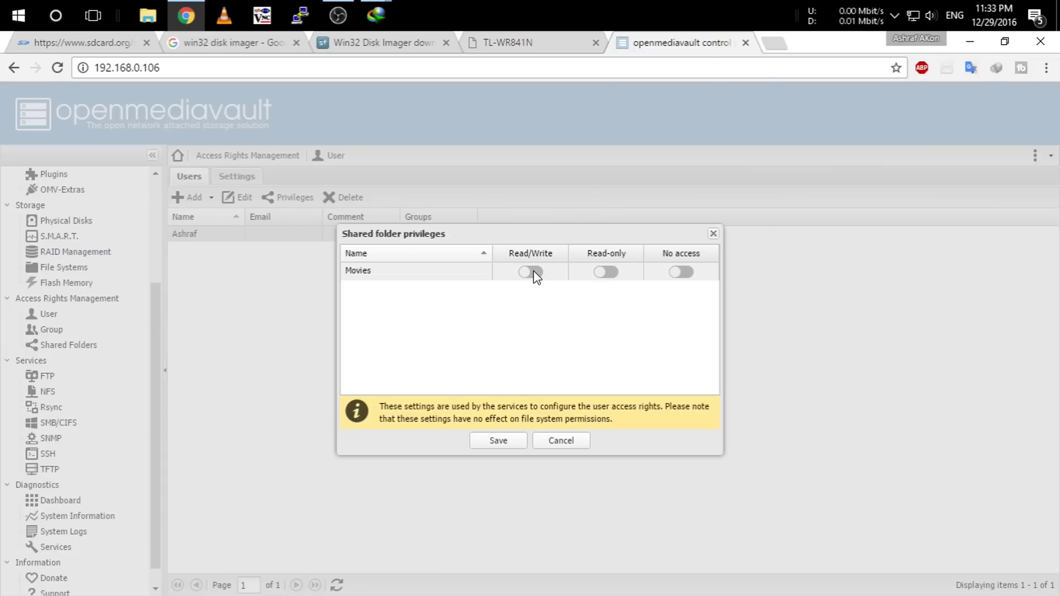
left_click(606, 272)
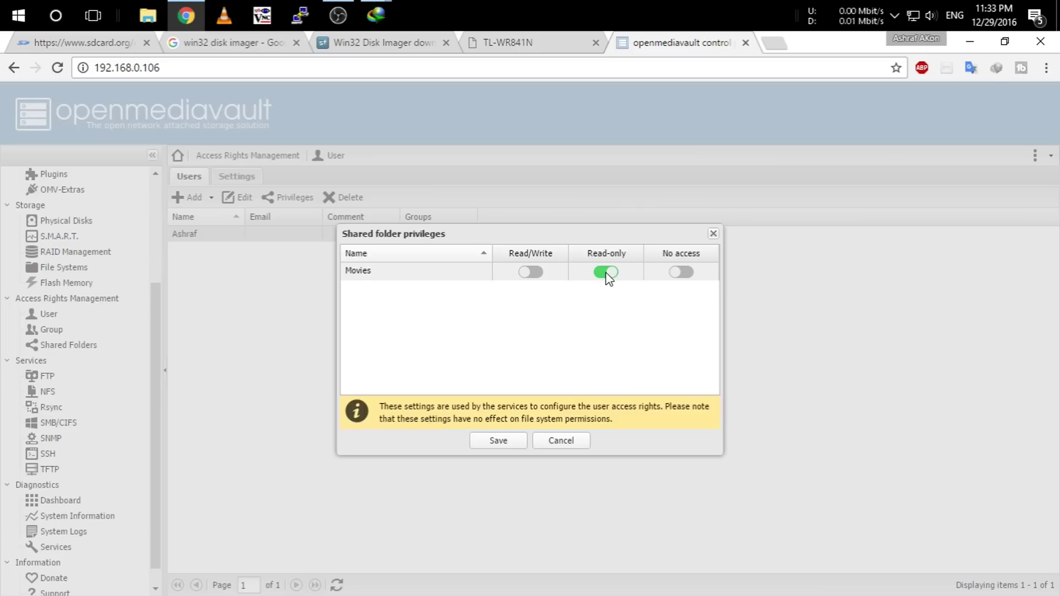
left_click(680, 273)
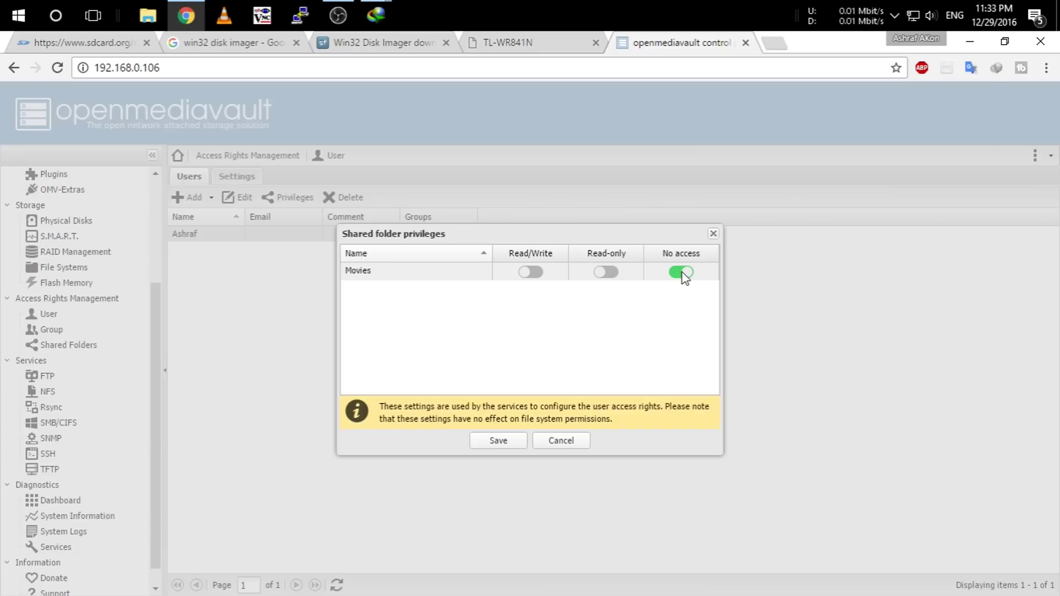
left_click(530, 272)
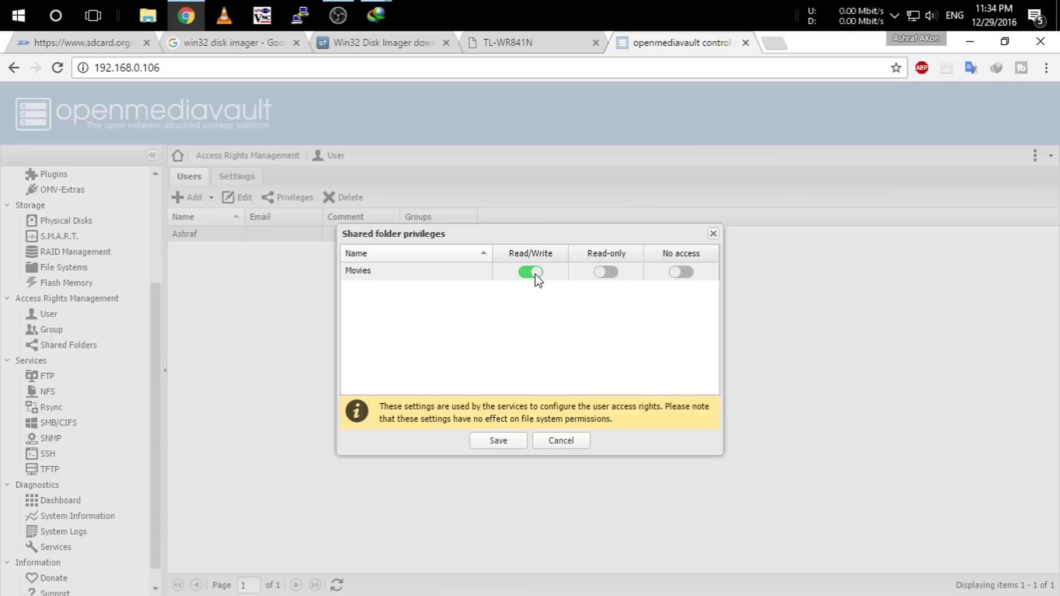
left_click(507, 440)
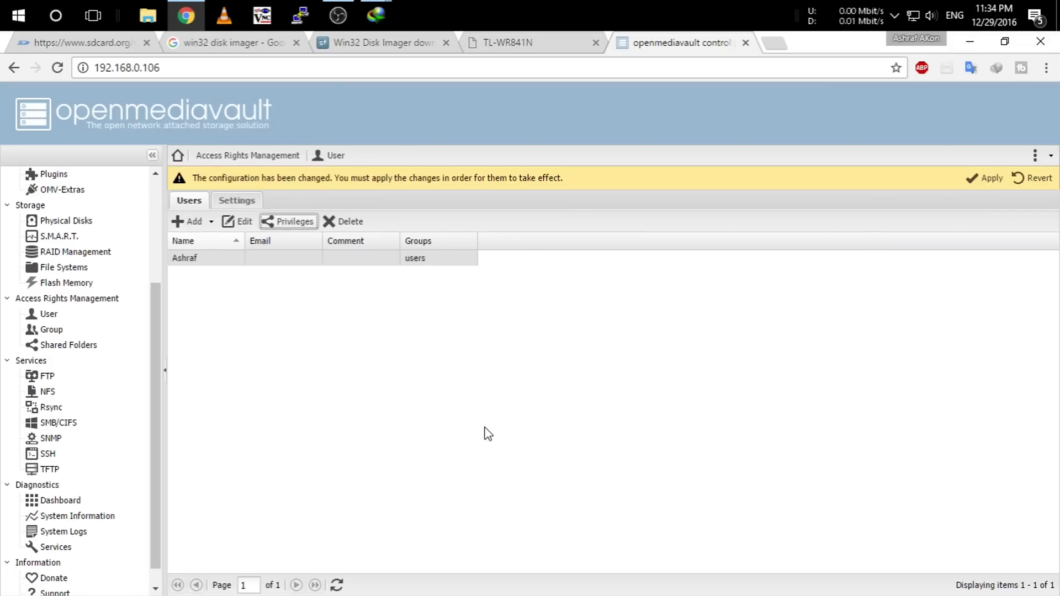
Apply the pending configuration changes and bring up Windows File Explorer.
left_click(991, 178)
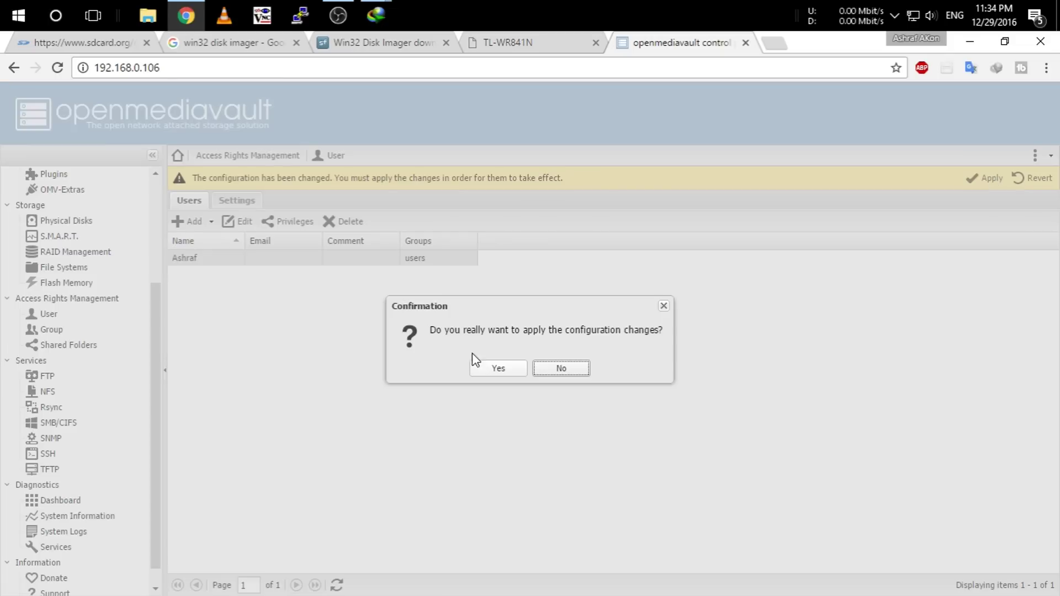
left_click(489, 370)
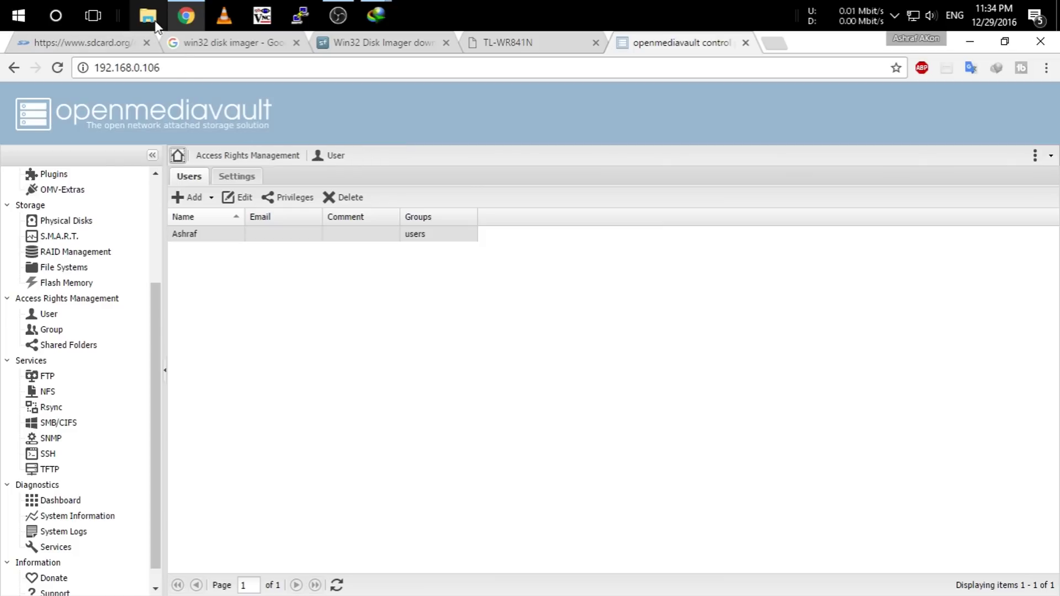
left_click(149, 16)
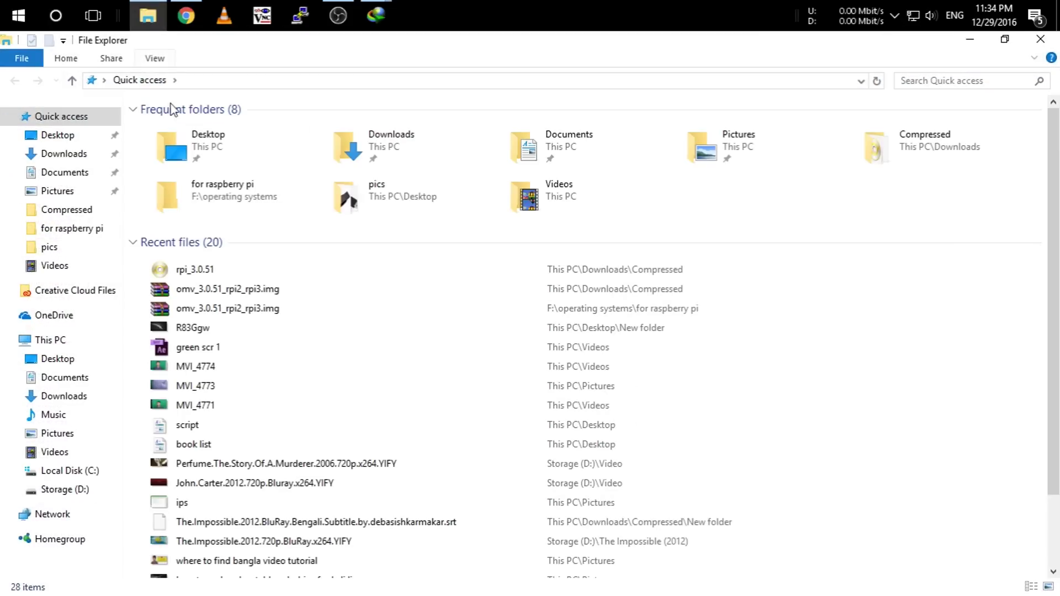
Refresh the Network view in File Explorer twice, then return to OpenMediaVault in Chrome.
left_click(65, 517)
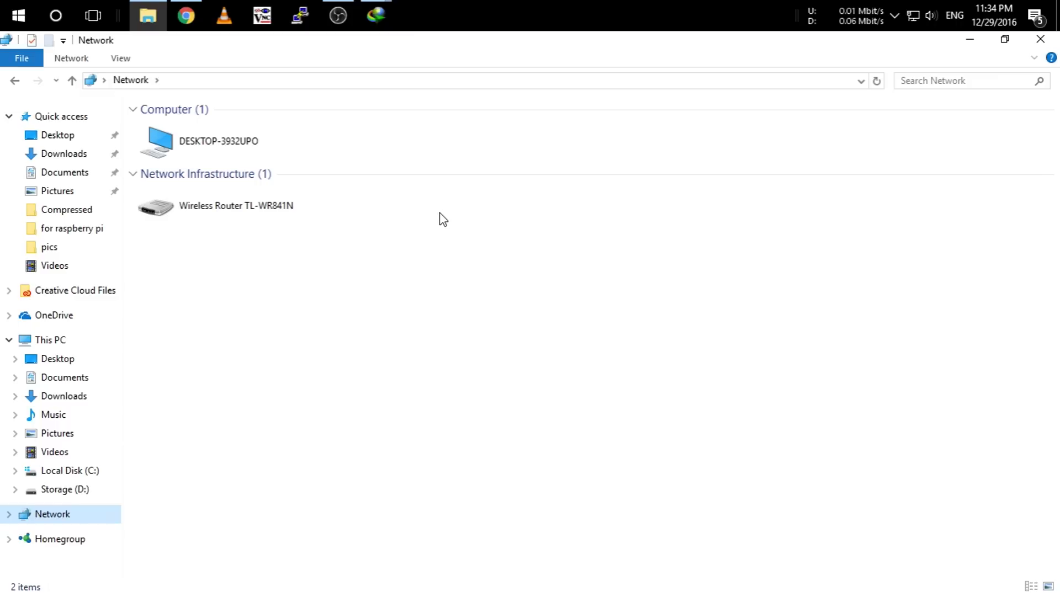
right_click(447, 256)
left_click(508, 325)
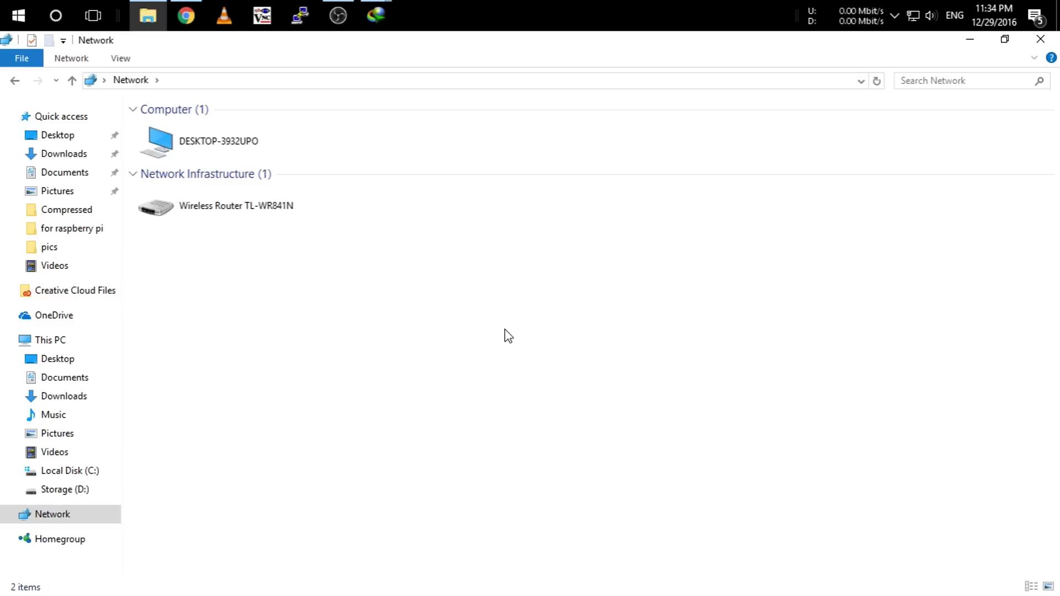
right_click(356, 144)
left_click(415, 208)
key("alt+Tab")
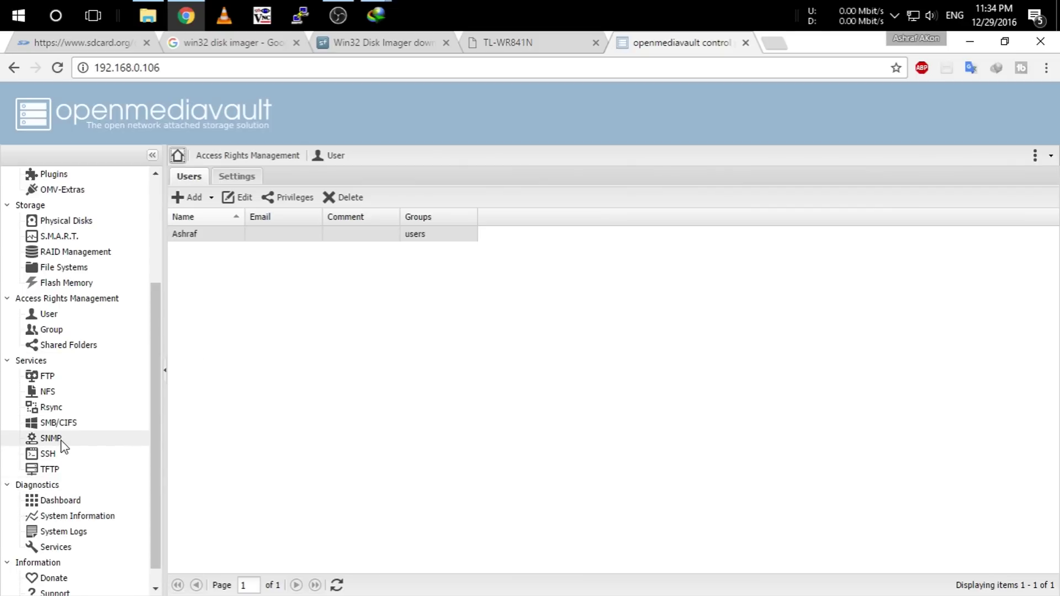
Go to the SMB/CIFS settings and toggle the service on, then back off.
scroll(97, 534, "down", 1)
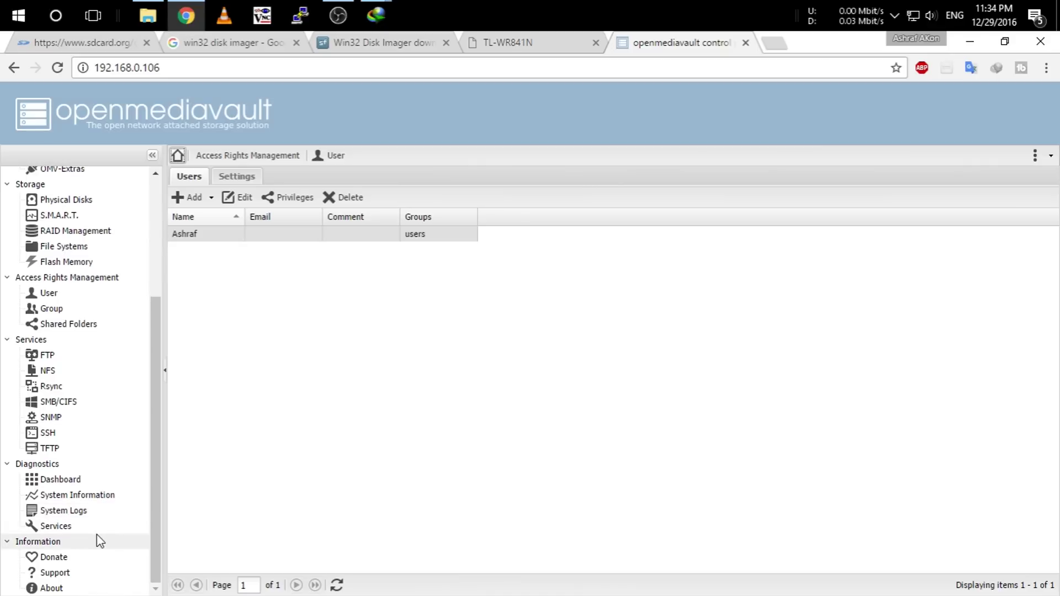
scroll(95, 360, "up", 3)
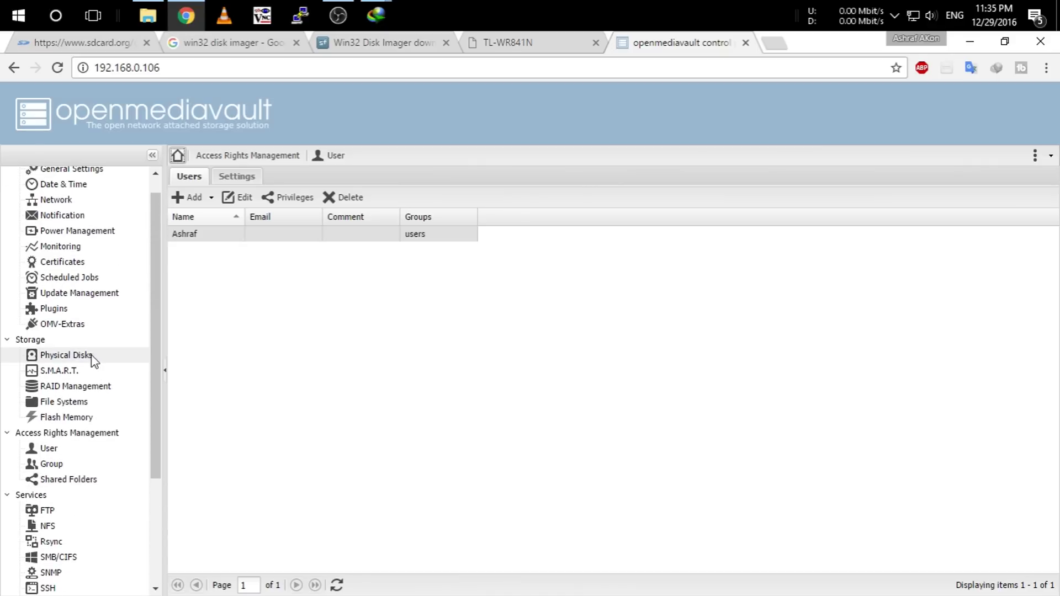
scroll(93, 360, "down", 3)
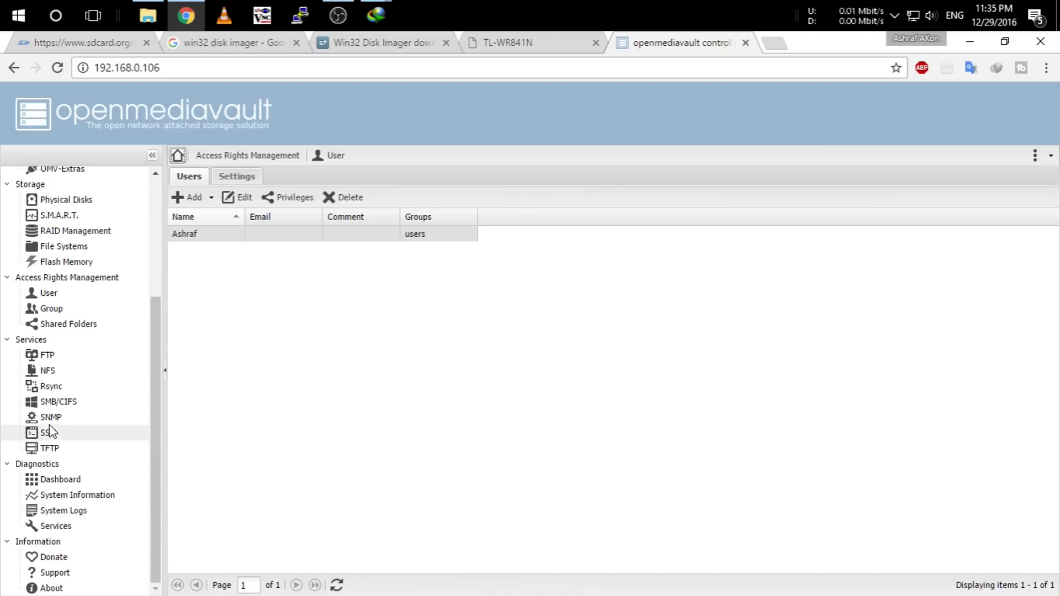
scroll(122, 362, "up", 3)
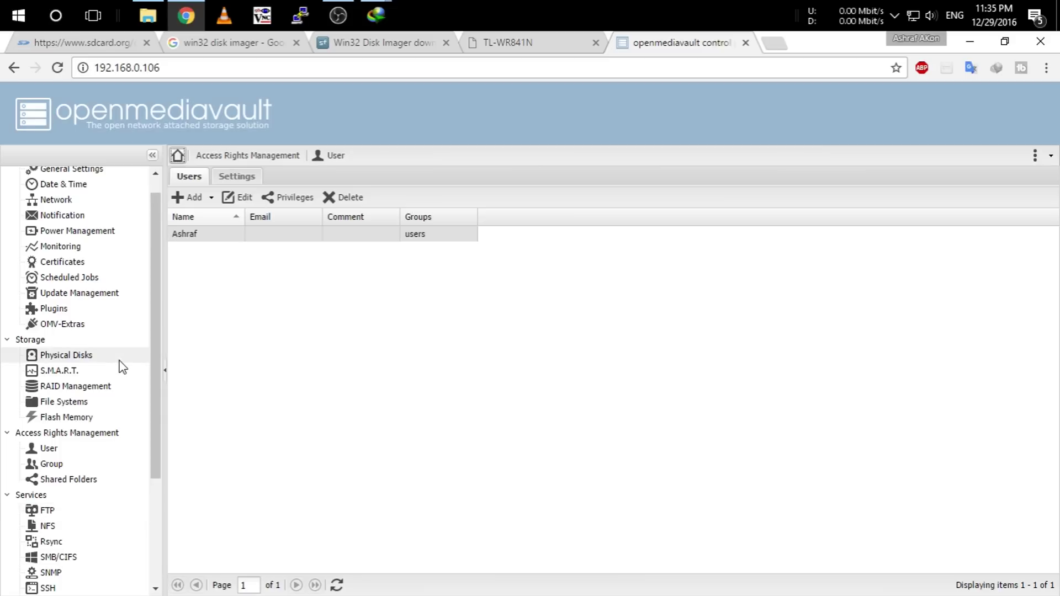
scroll(94, 370, "down", 3)
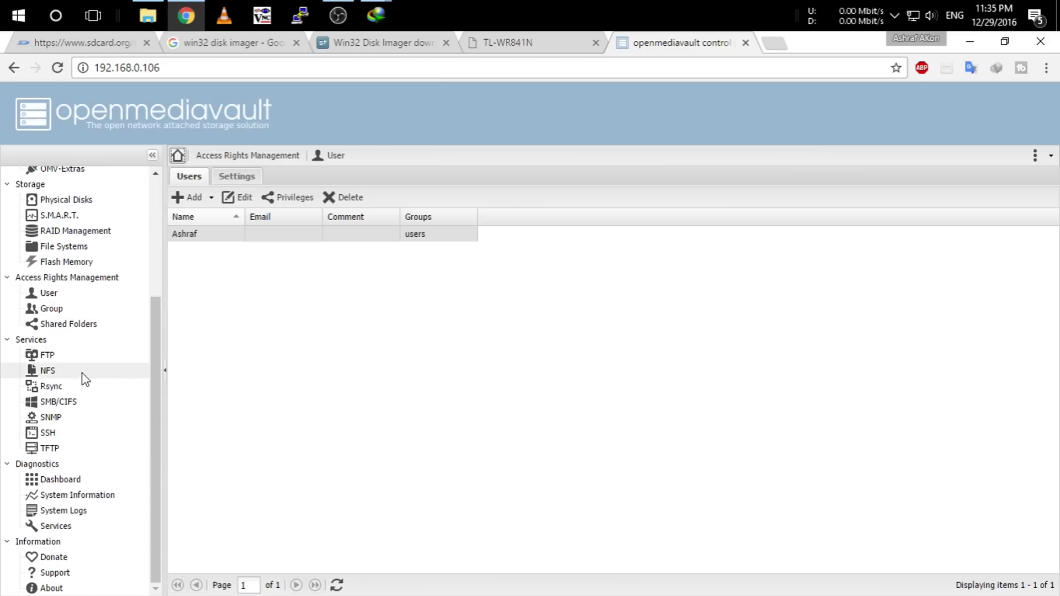
left_click(63, 405)
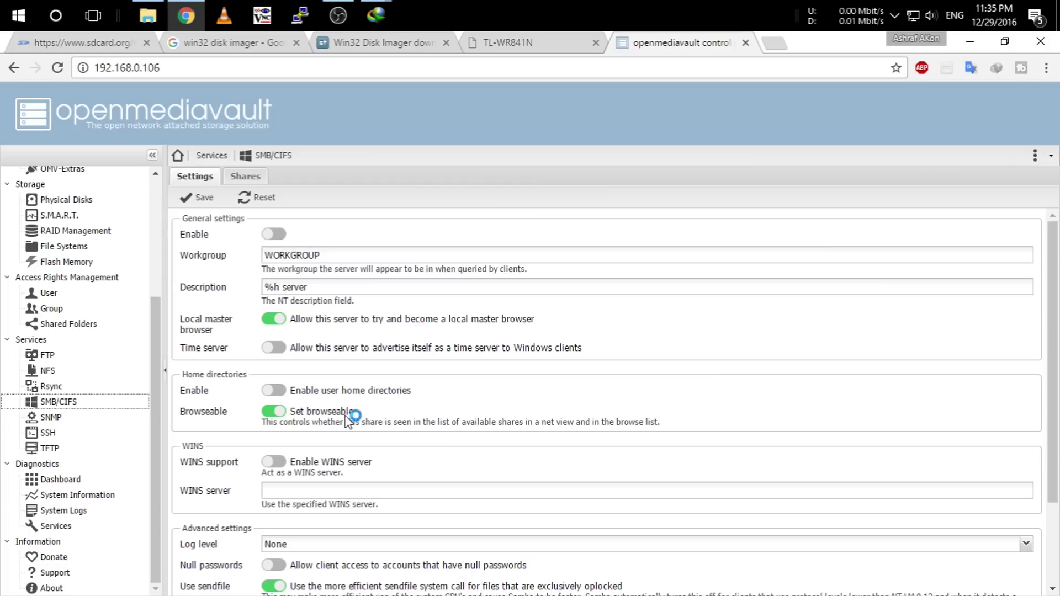
left_click(278, 238)
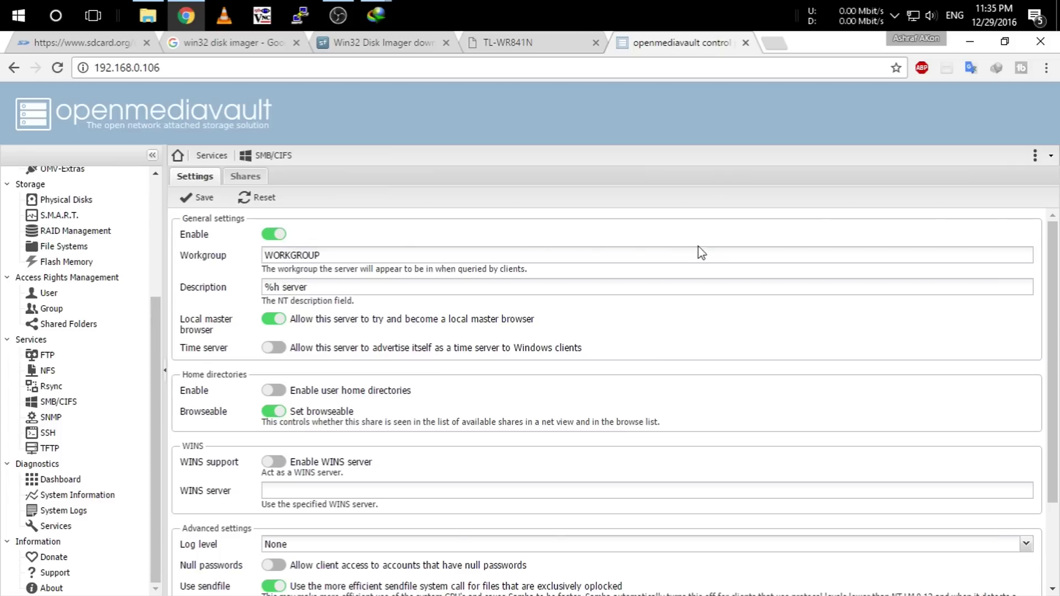
left_click(278, 236)
Open the FTP service settings, glance at the network browser, and return to OpenMediaVault.
left_click(53, 357)
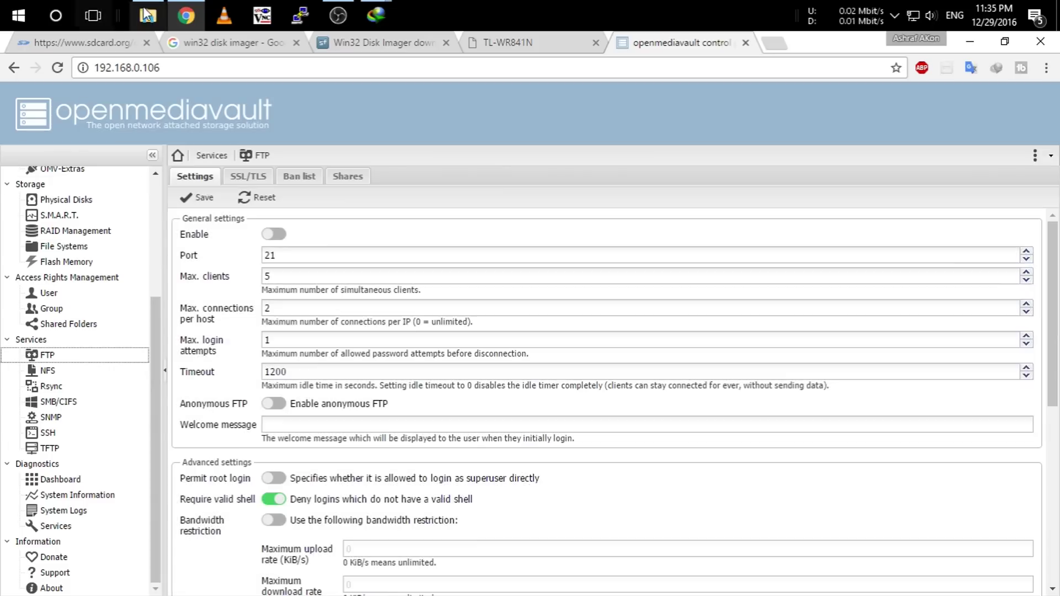
left_click(148, 16)
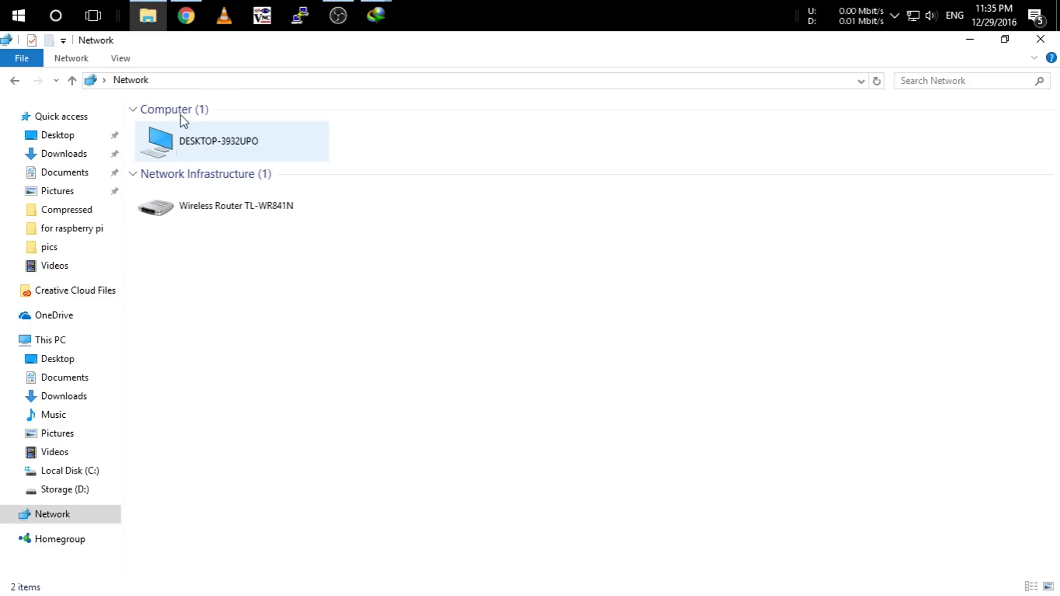
left_click(187, 24)
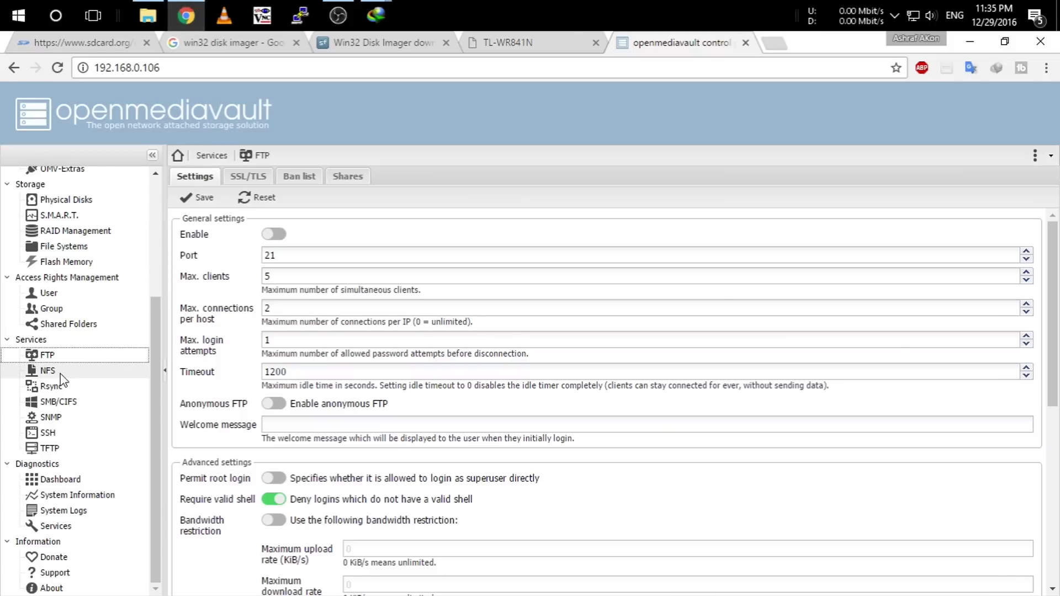
Re-enable SMB/CIFS, save its settings, and confirm applying the configuration change.
left_click(65, 402)
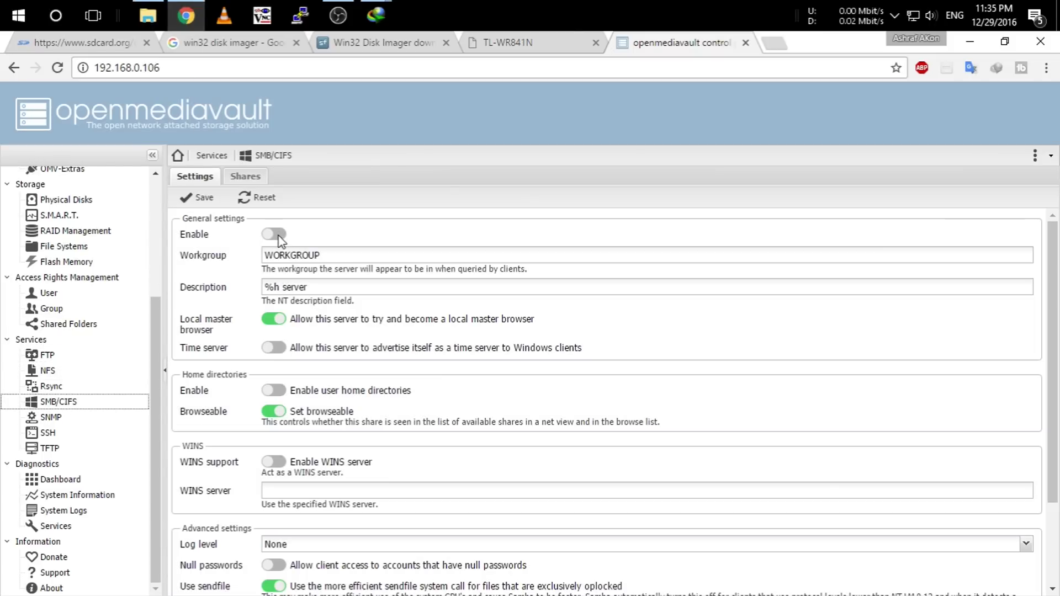
left_click(278, 234)
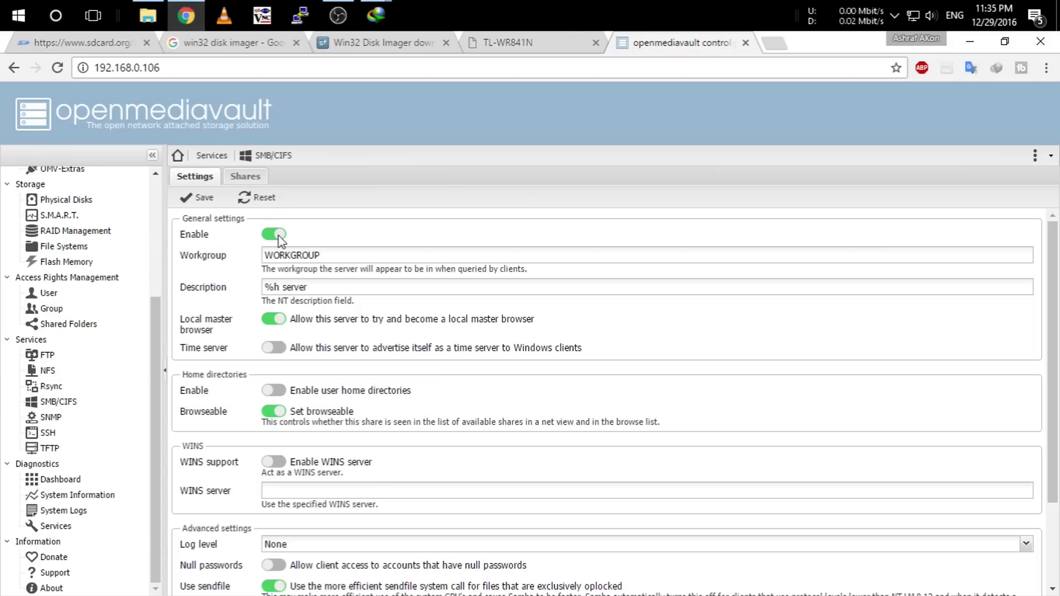
left_click(203, 198)
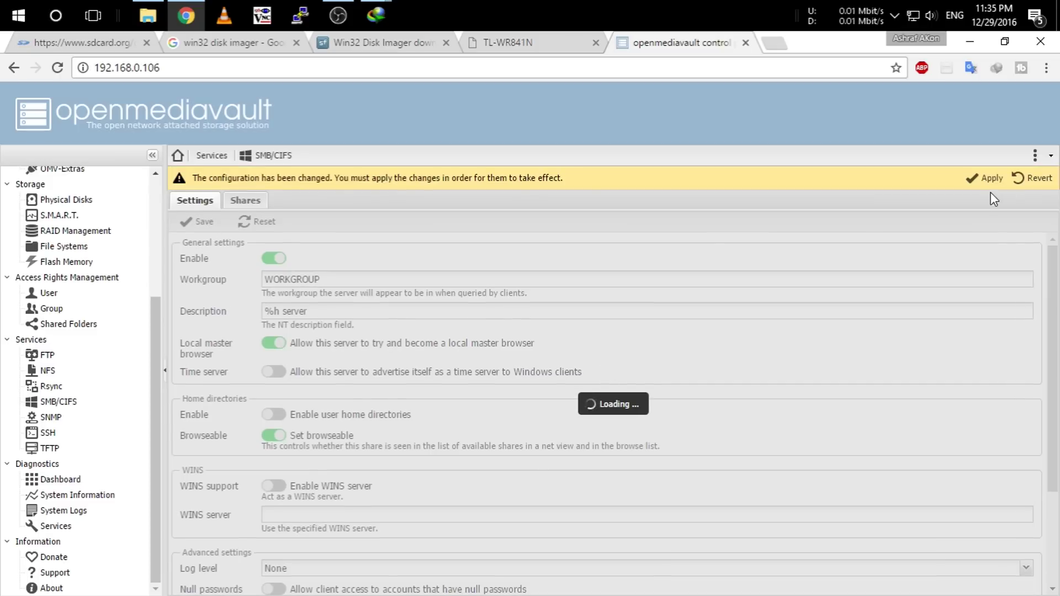
left_click(983, 178)
left_click(486, 370)
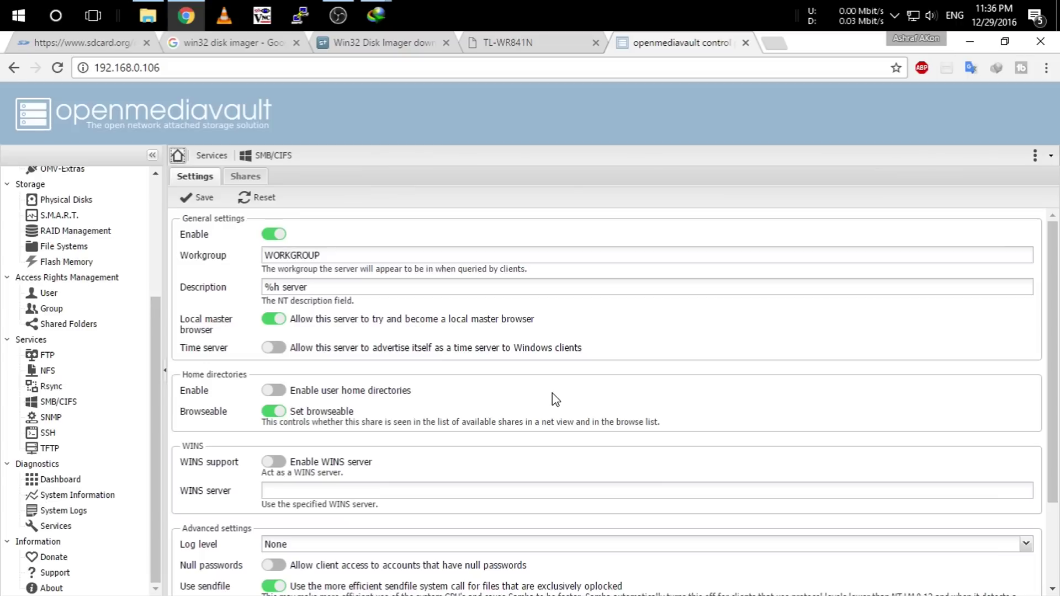
Refresh the Network view in File Explorer and open the RASPBERRYPI computer.
left_click(147, 16)
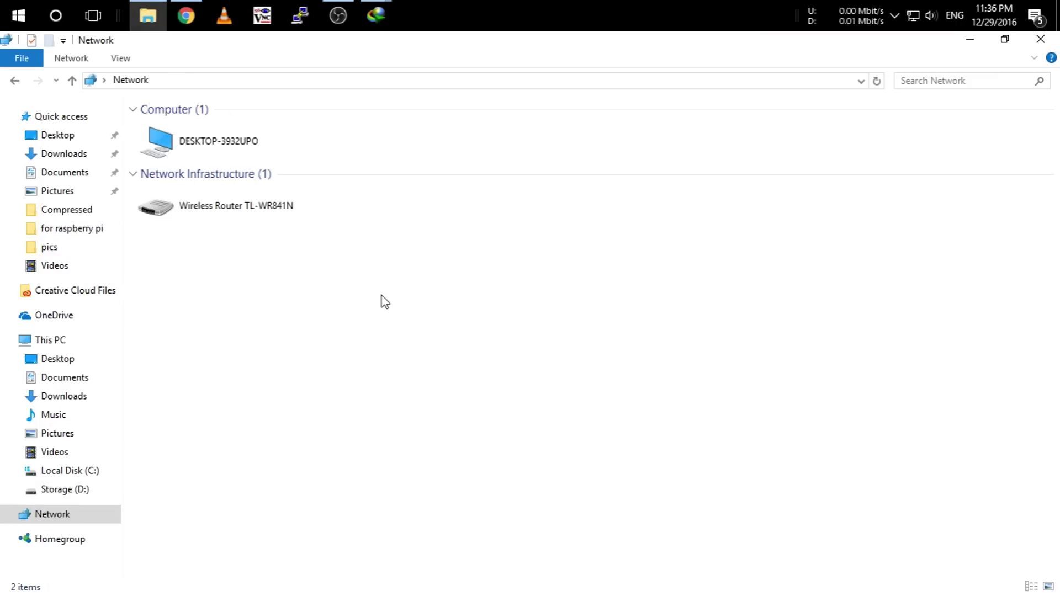
right_click(381, 300)
left_click(451, 360)
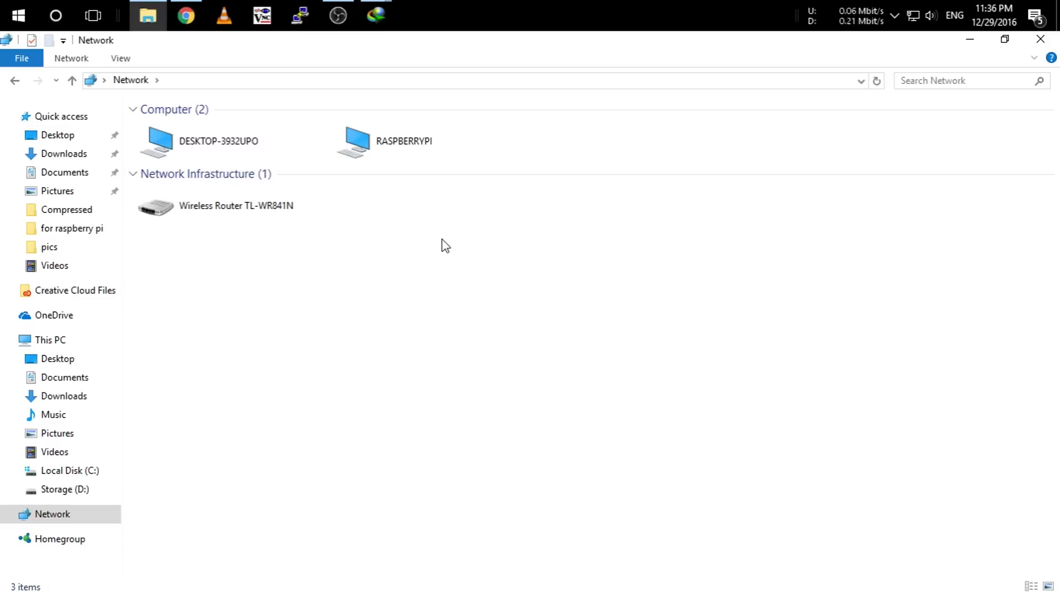
double_click(385, 154)
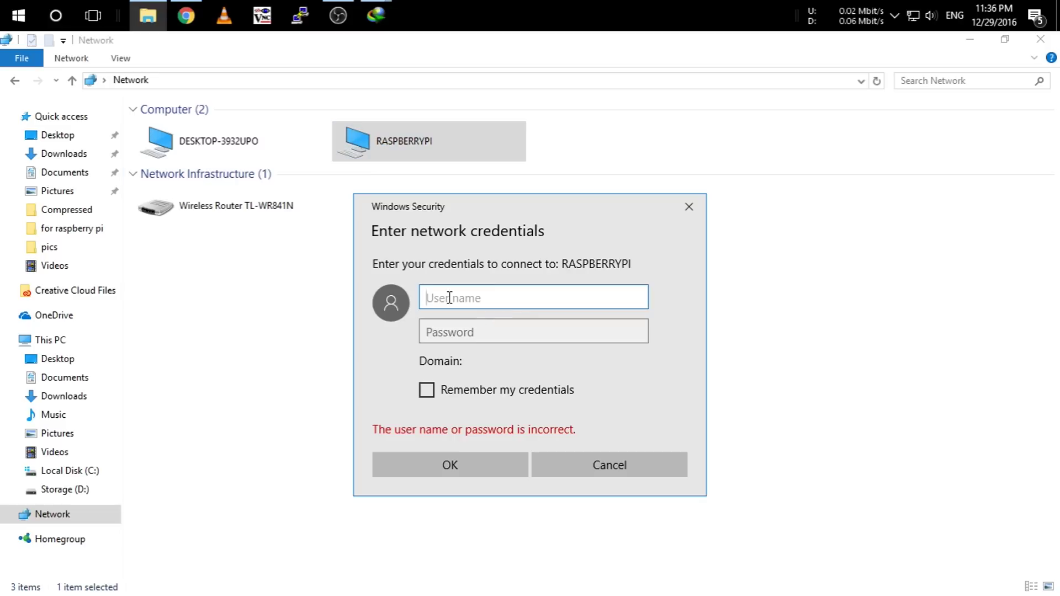
Sign in with the OpenMediaVault user's name and password to reveal the Movies share.
type("Ashra")
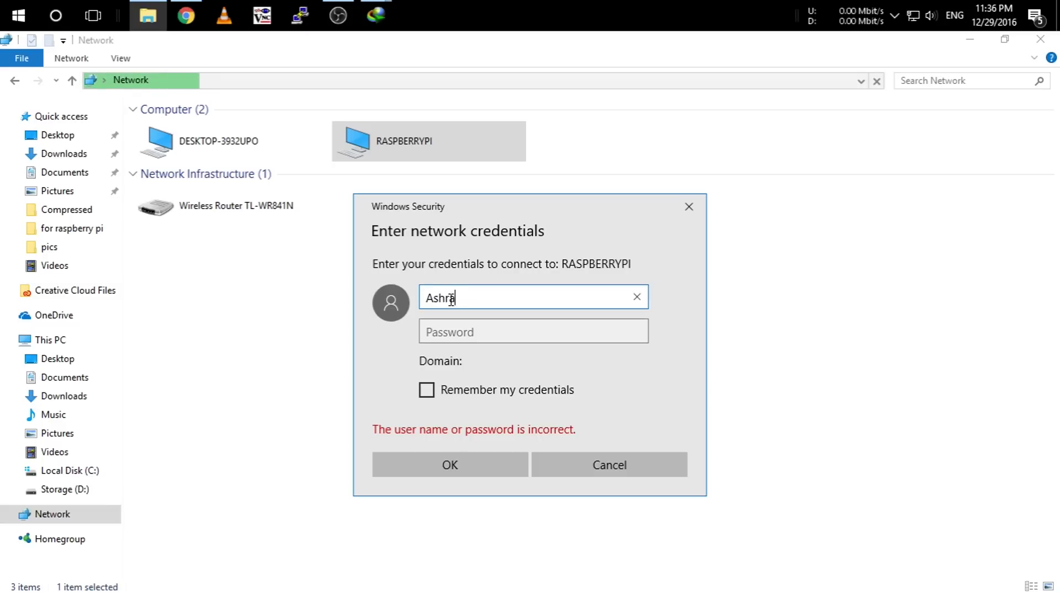
type("f")
left_click(437, 330)
type("ra")
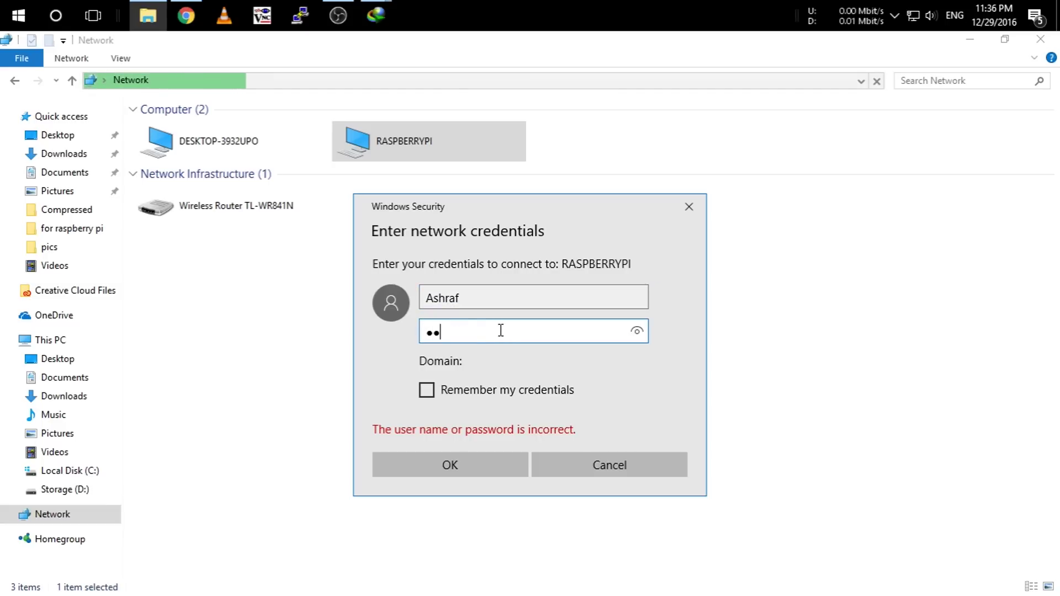
type("sp")
left_click(475, 465)
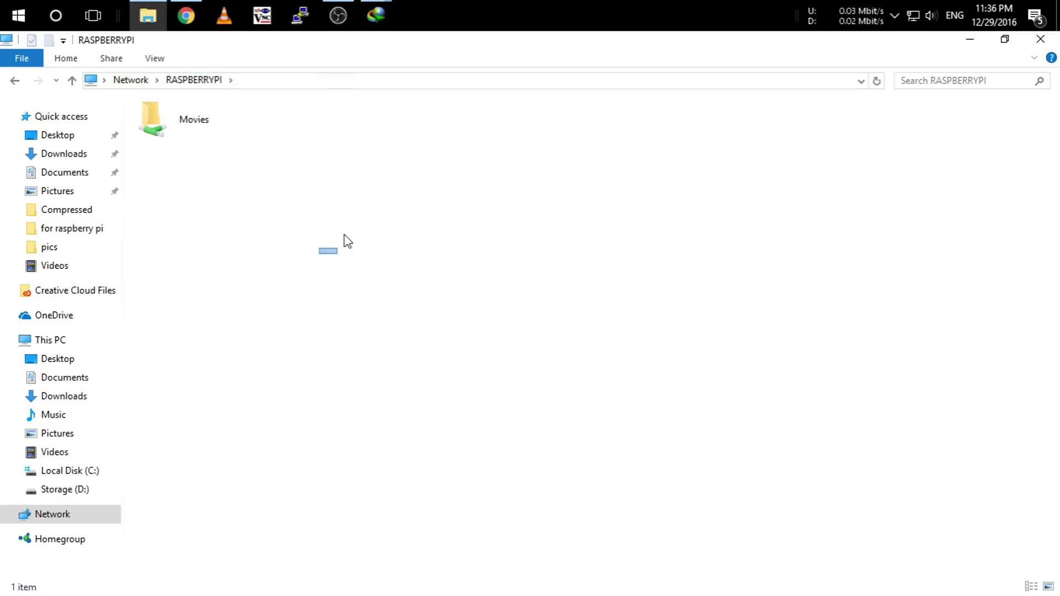
left_click_drag(344, 235, 300, 189)
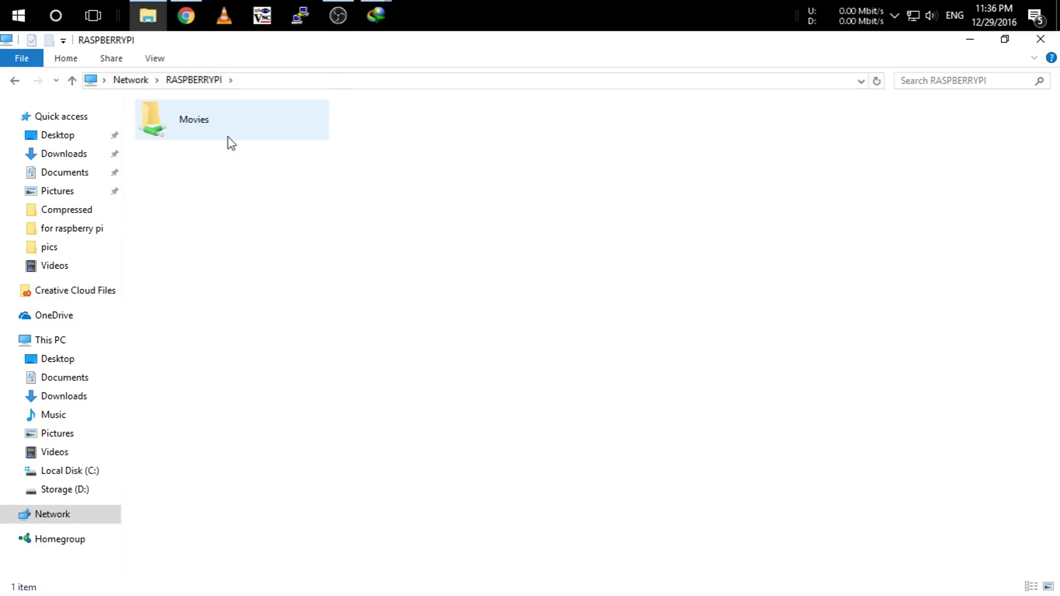